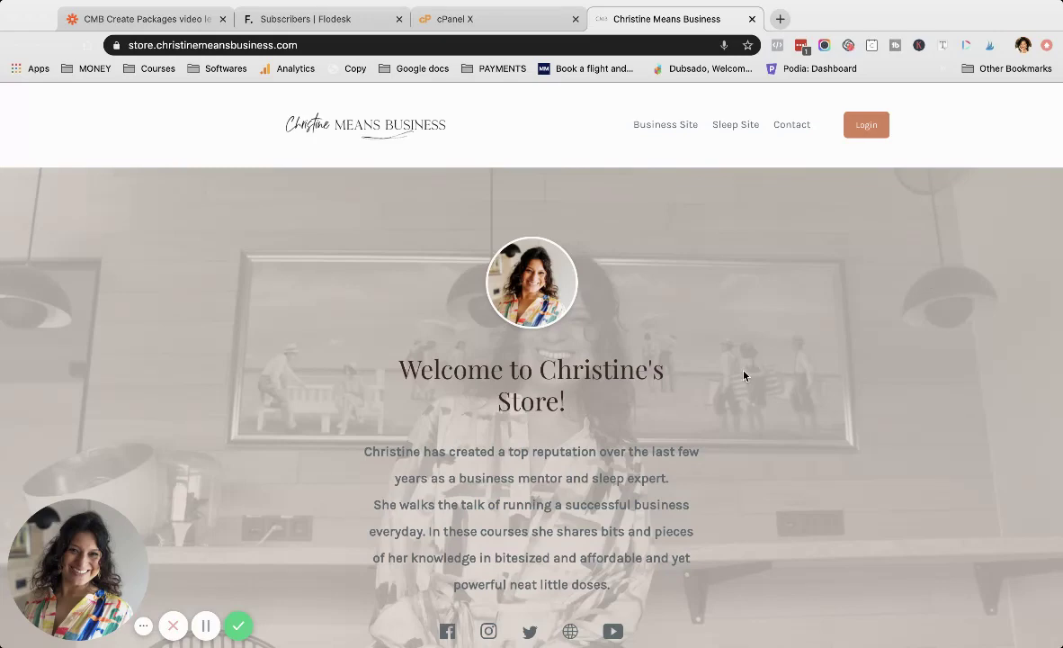
Step: Scroll the Podia storefront down to the free 'How to Make Google Love You' course card
scroll(743, 376, down, 6)
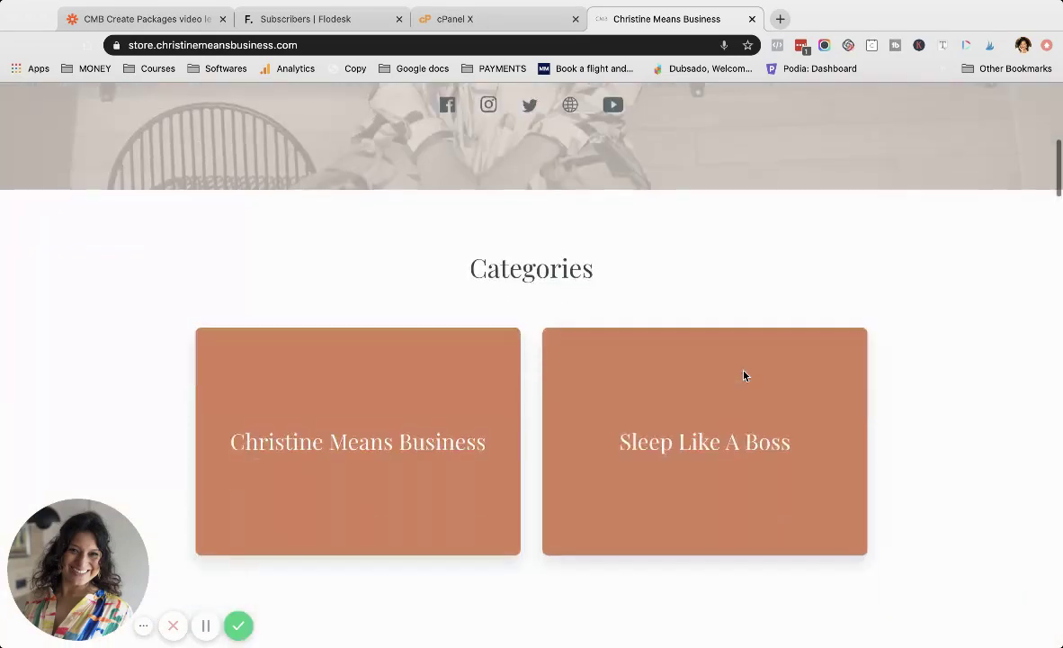
scroll(744, 376, down, 20)
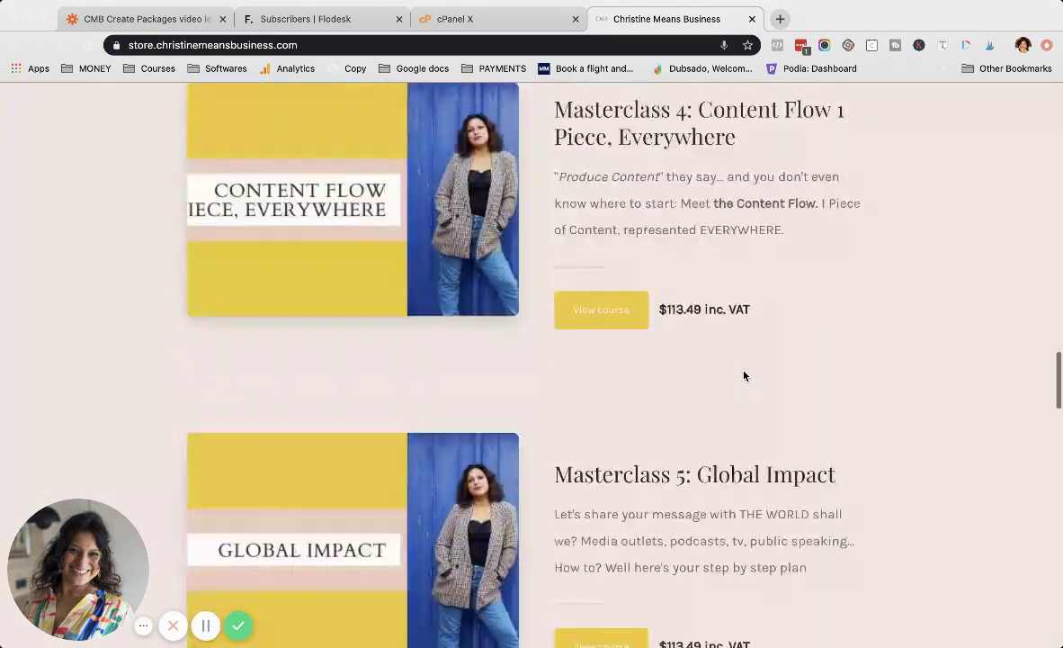
scroll(744, 376, down, 20)
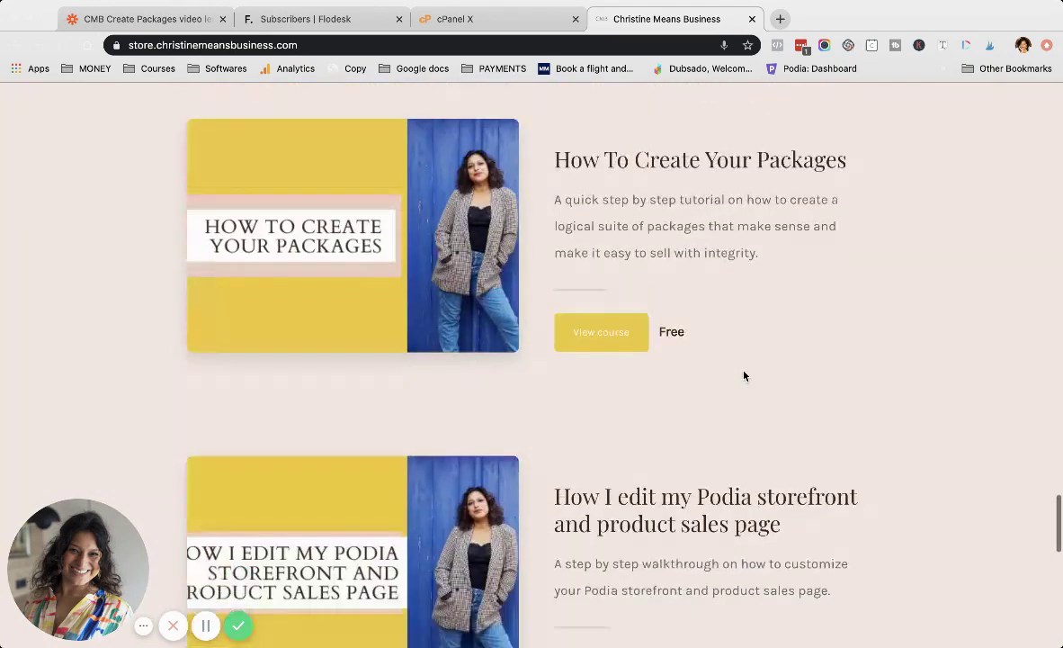
scroll(744, 376, down, 1)
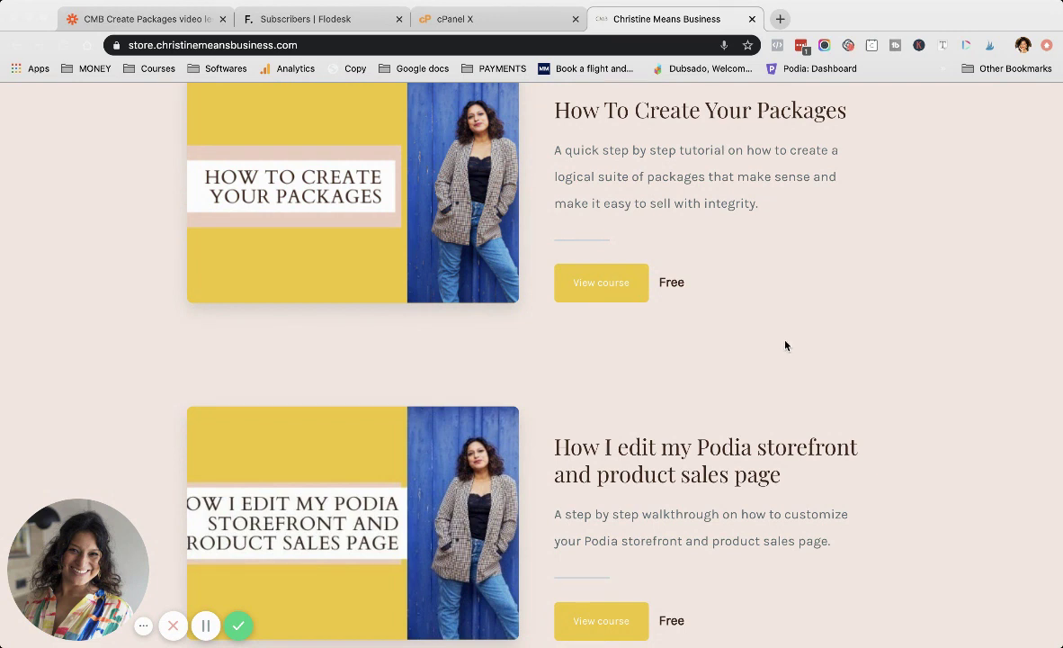
scroll(784, 345, down, 15)
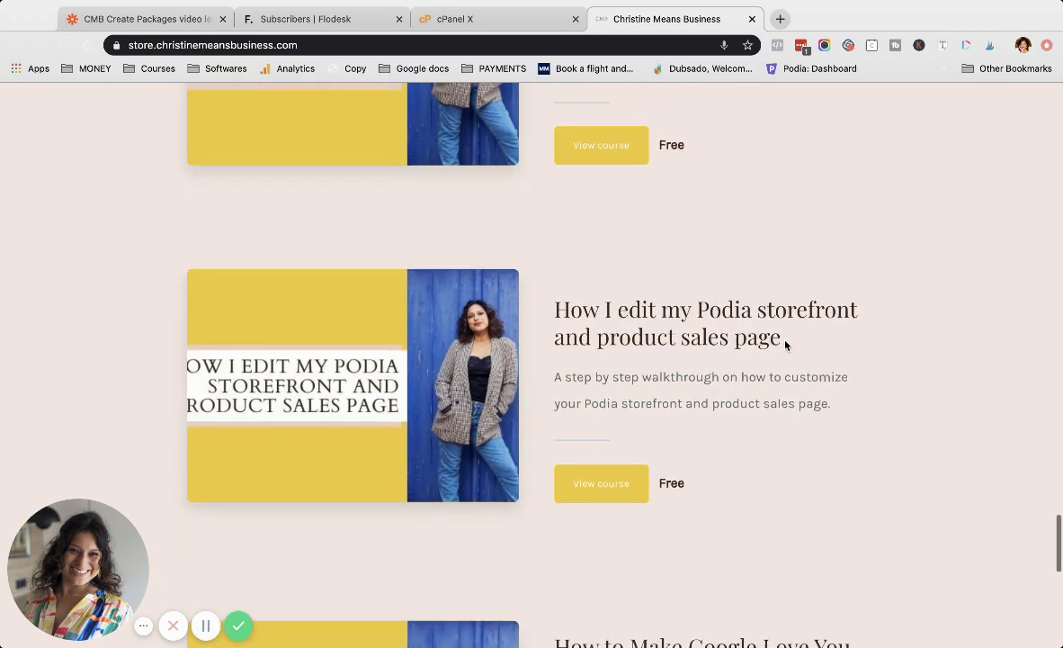
scroll(784, 345, up, 13)
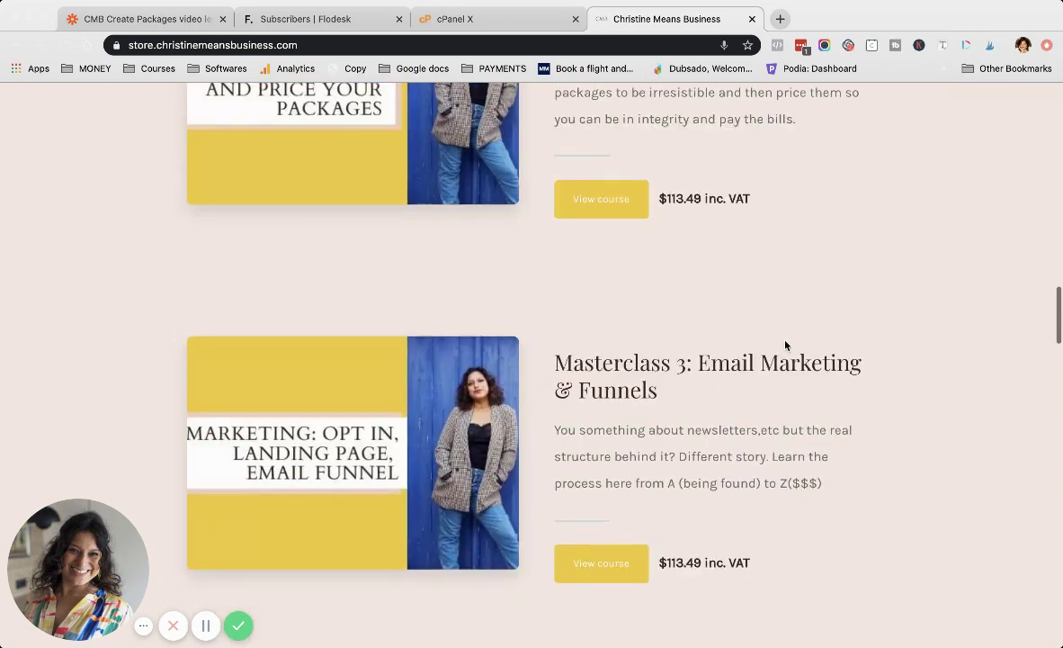
scroll(784, 345, up, 4)
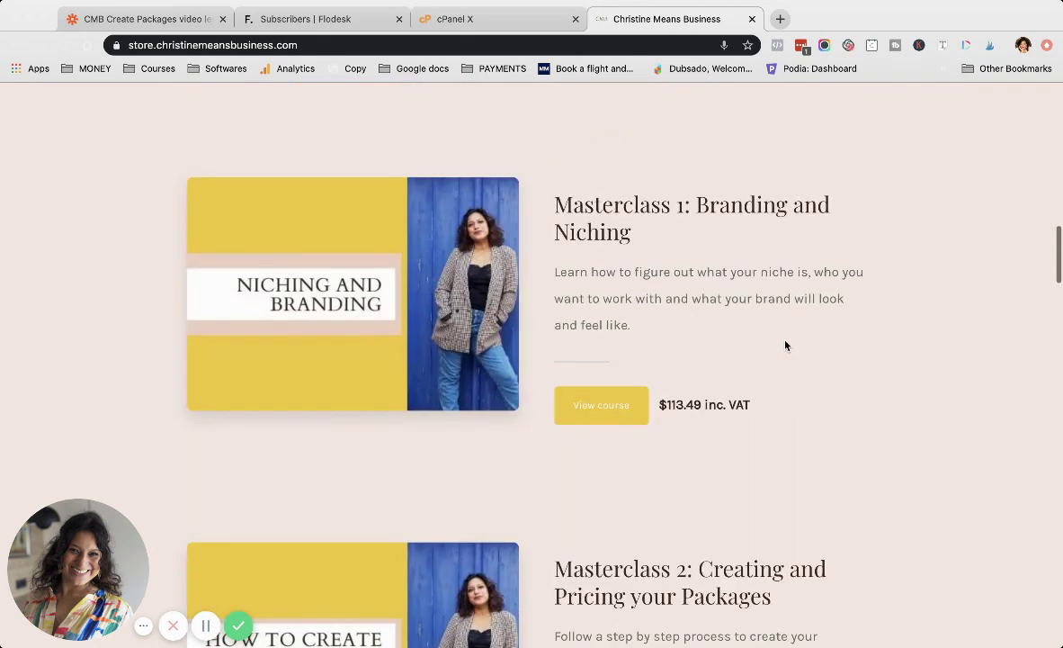
scroll(819, 342, down, 2)
scroll(756, 407, down, 5)
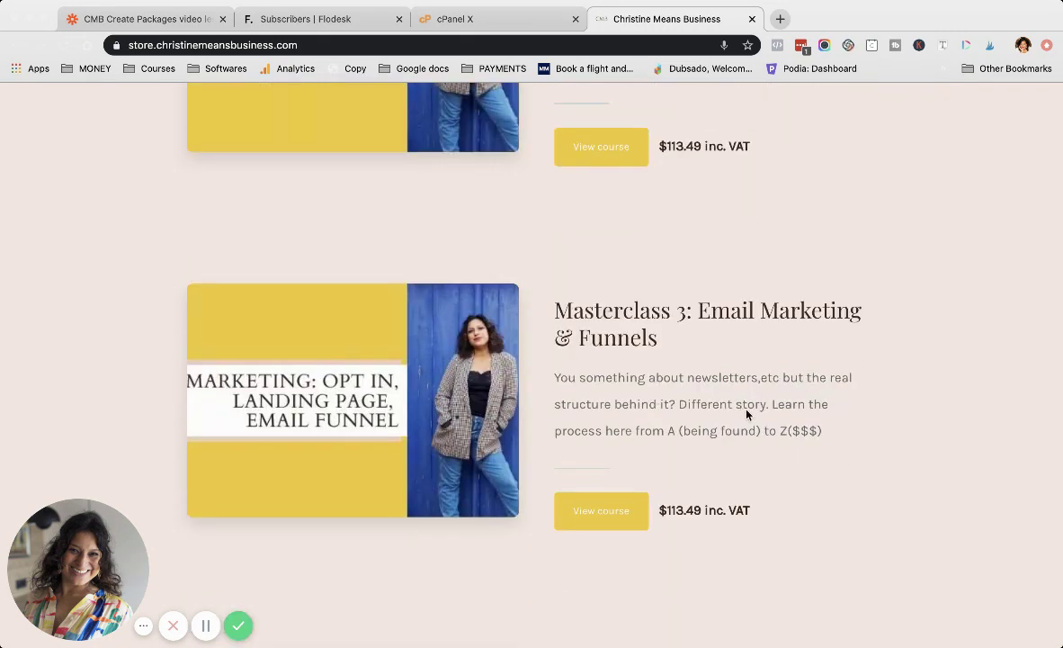
scroll(745, 413, up, 6)
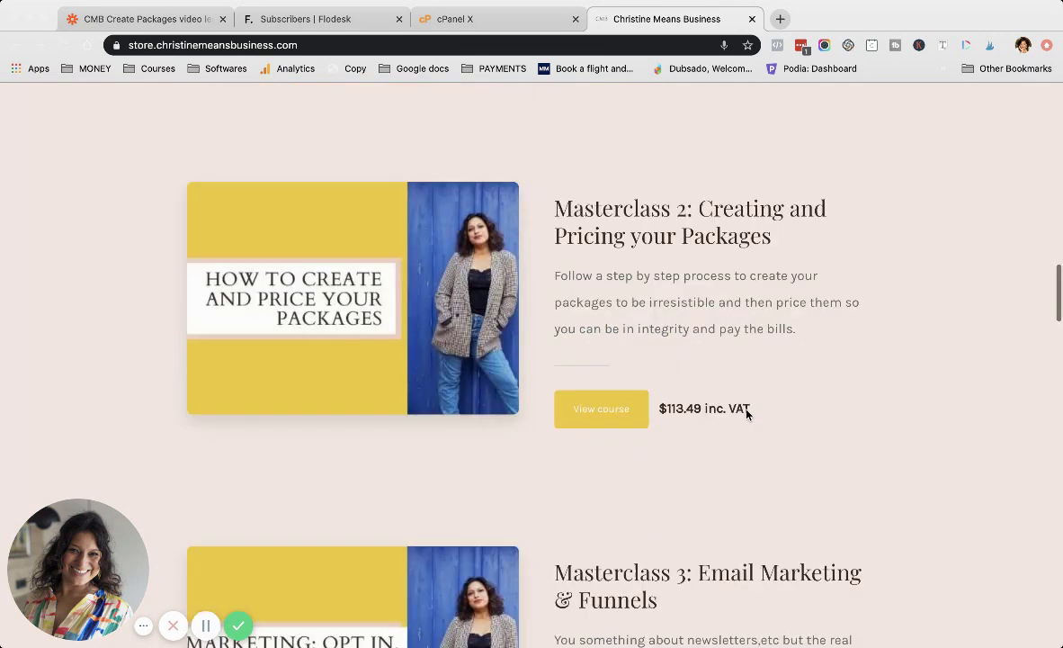
scroll(746, 414, down, 6)
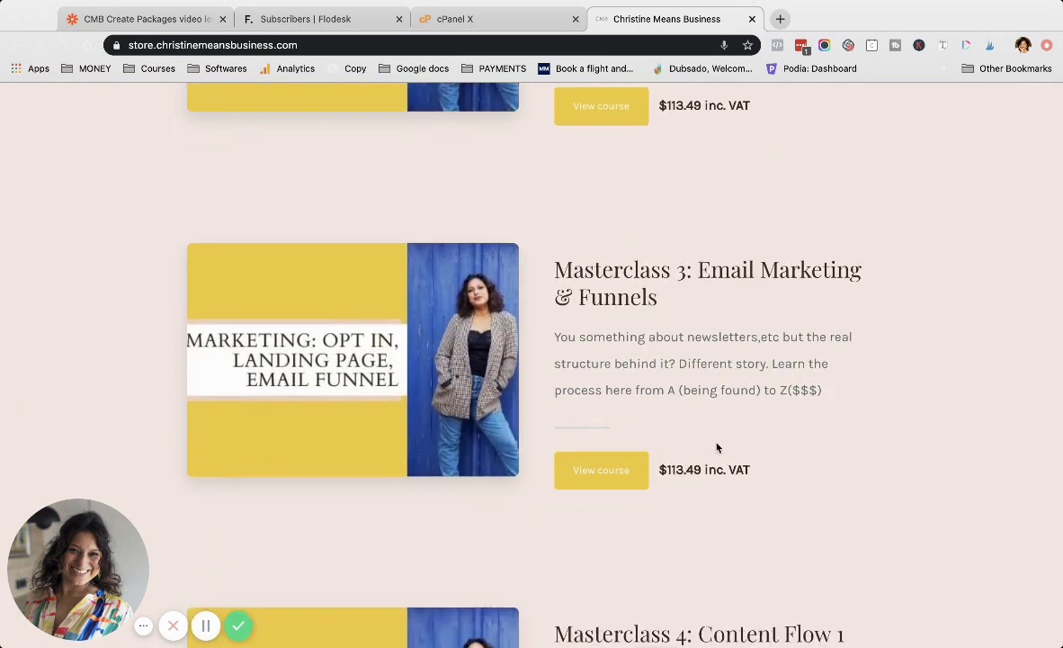
scroll(725, 420, down, 15)
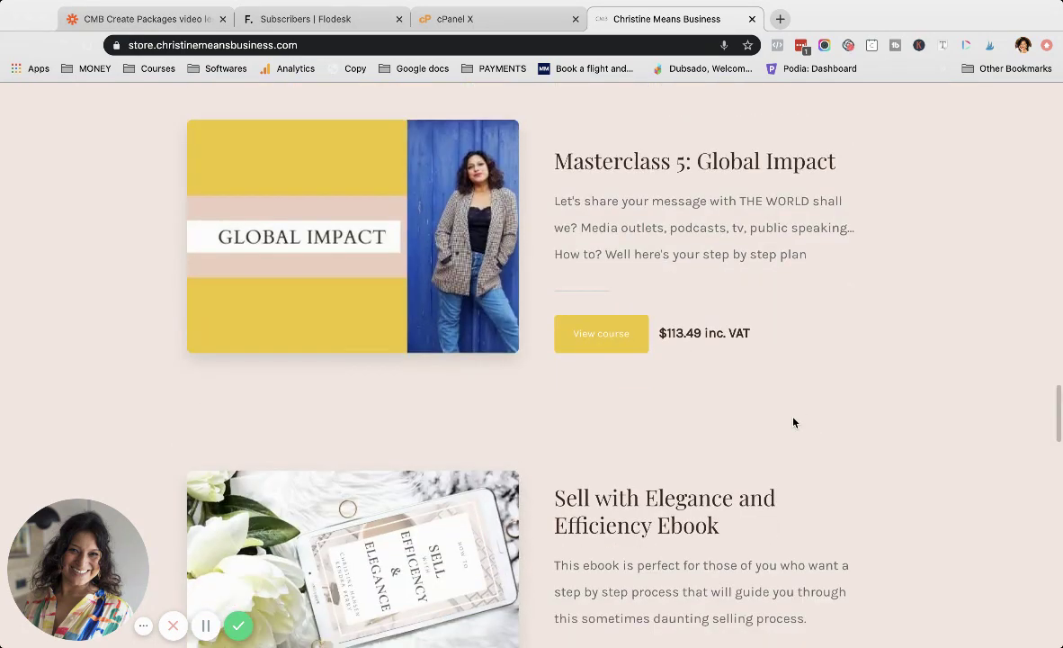
scroll(794, 422, down, 10)
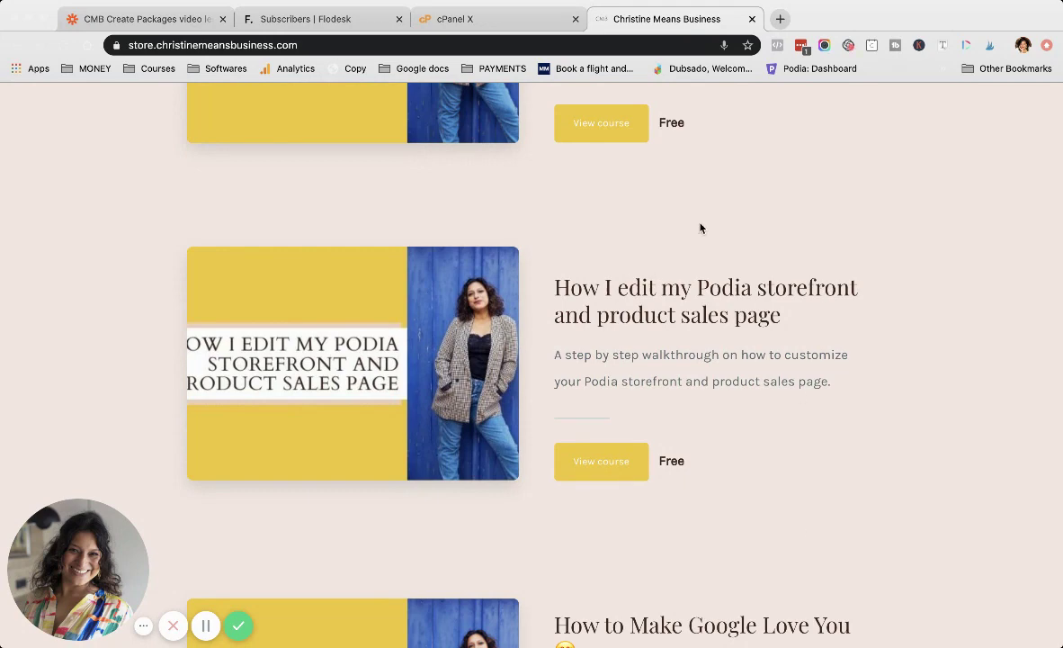
scroll(738, 292, down, 4)
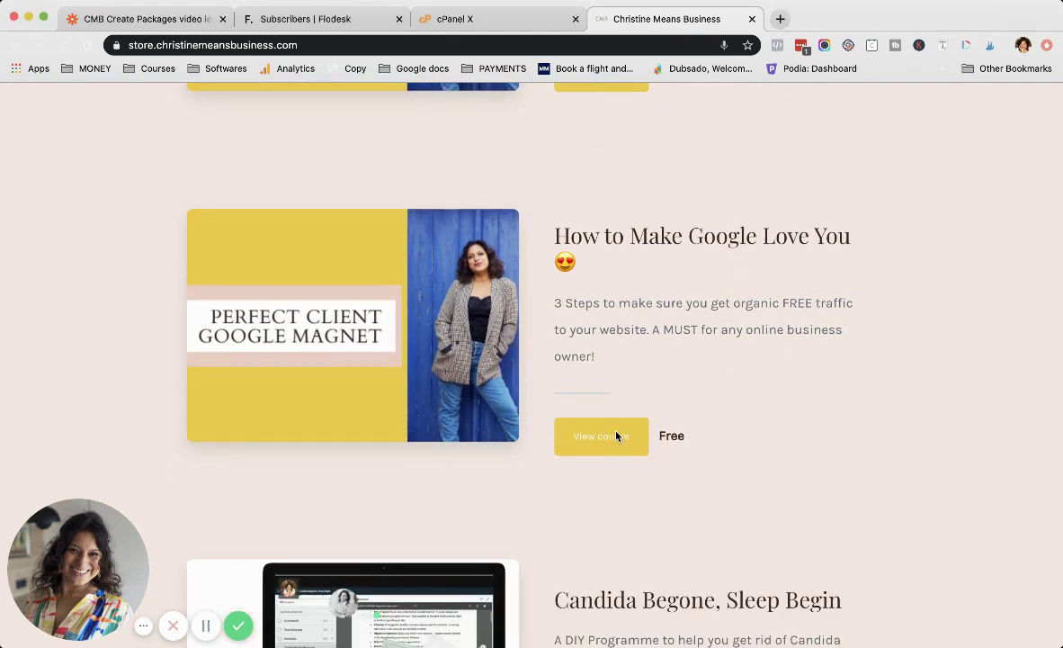
Step: Open 'How to Make Google Love You', get free access with a new test email, accepting the terms
click(589, 452)
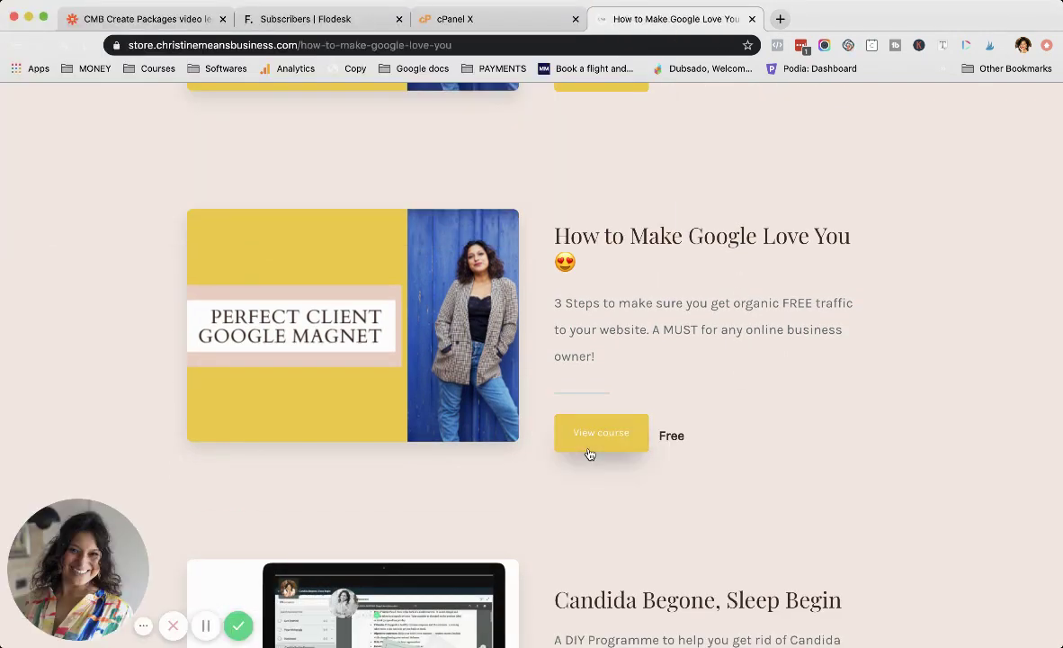
scroll(817, 257, down, 15)
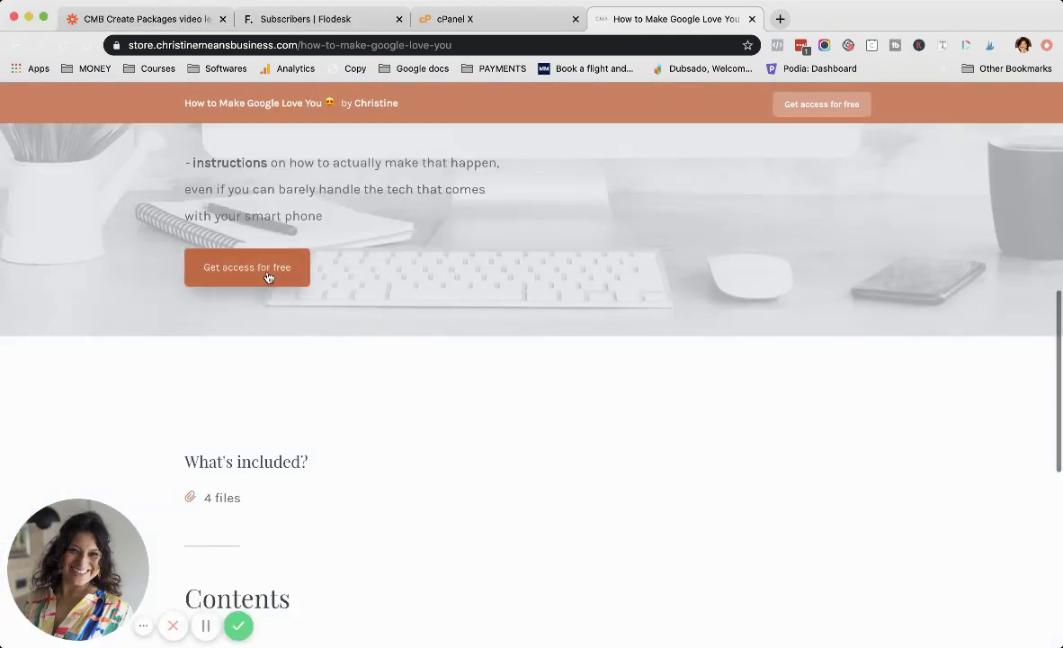
click(268, 277)
key(super+a)
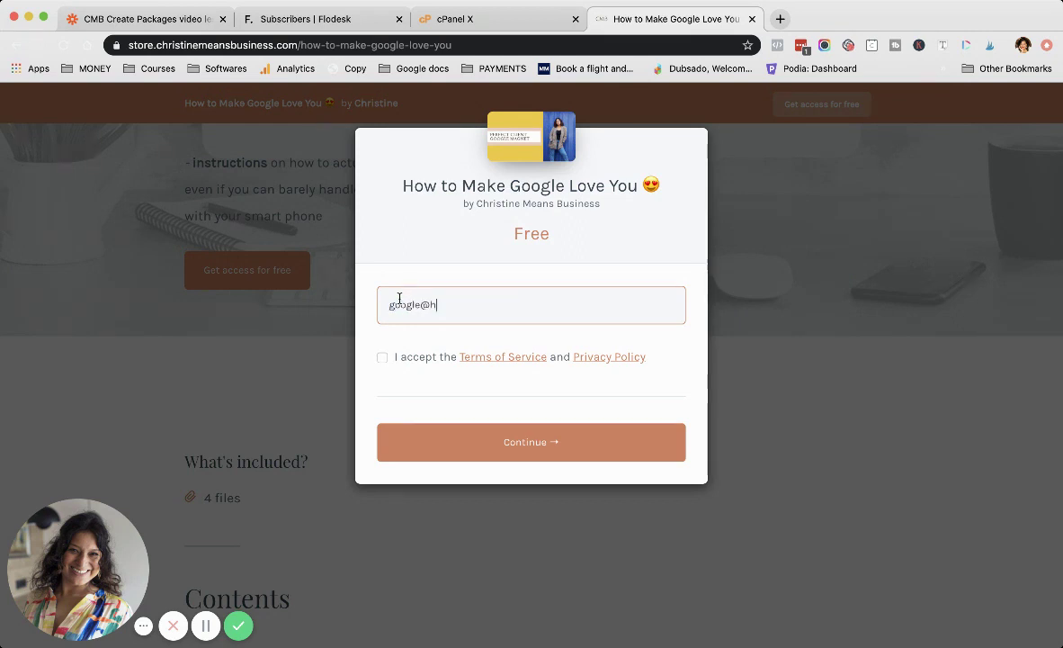
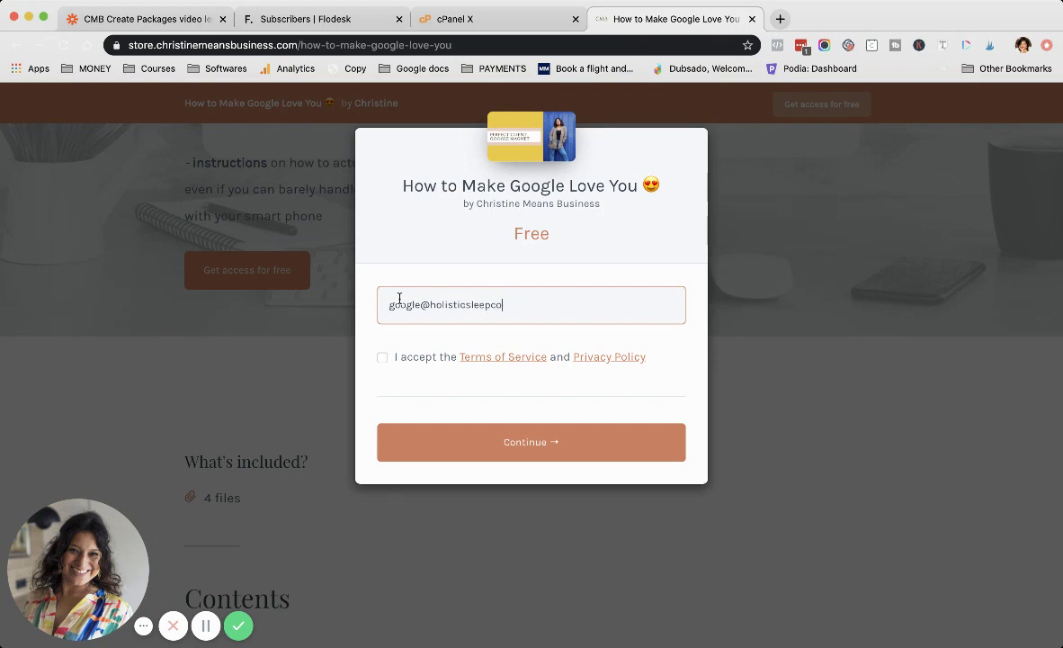
click(382, 357)
click(466, 447)
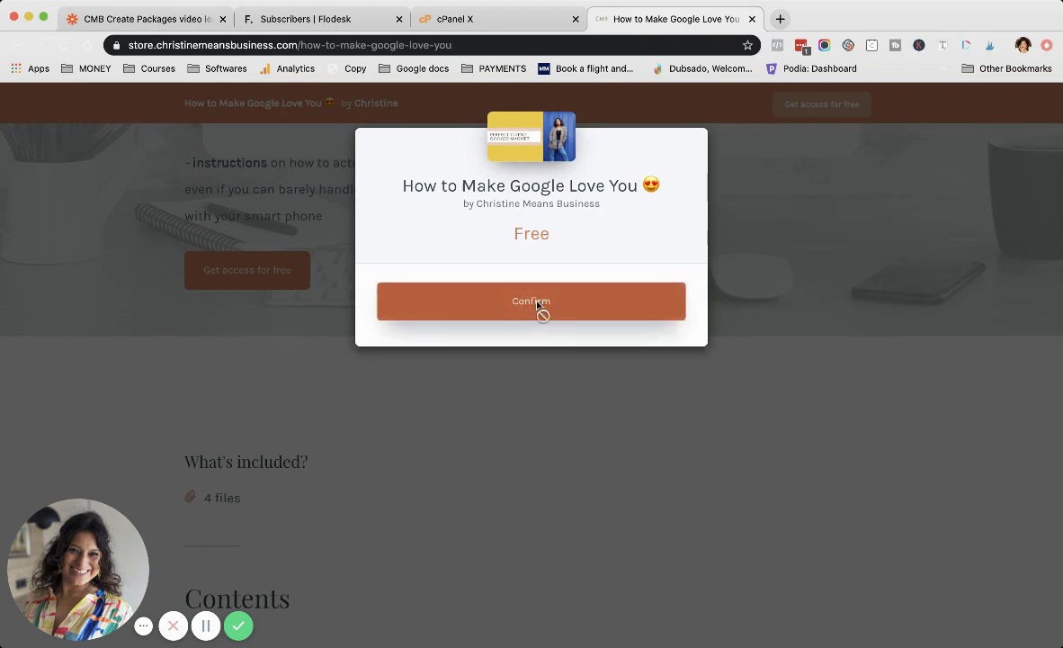
Step: Confirm the email, enter a first name, last name and password, opt in to deals, and complete the purchase
click(537, 304)
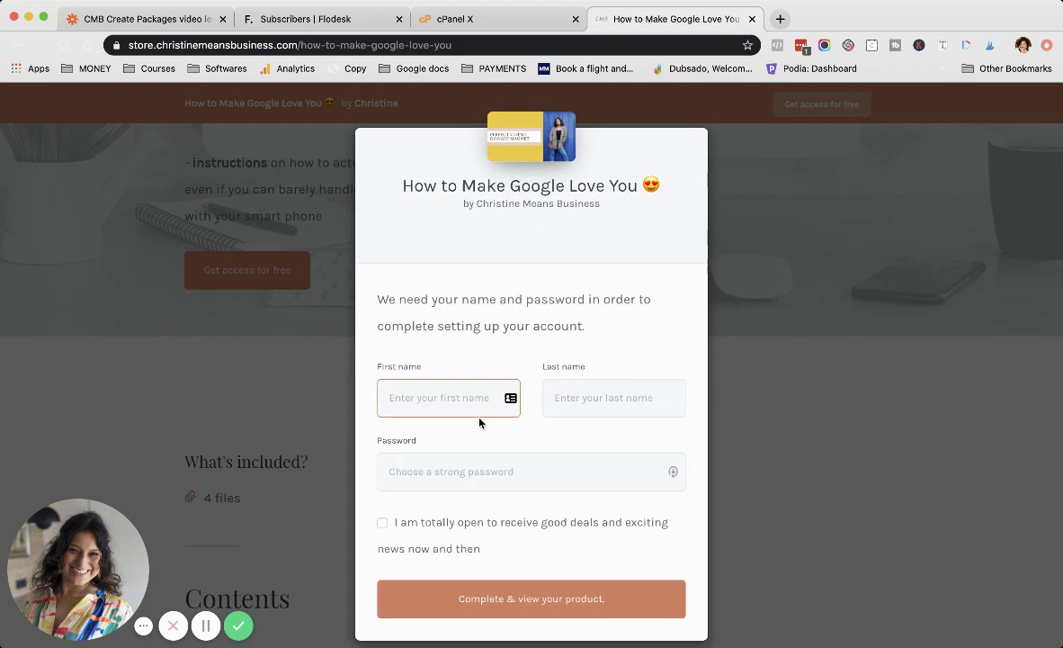
text(google)
key(Tab)
text(love)
click(396, 465)
text(••)
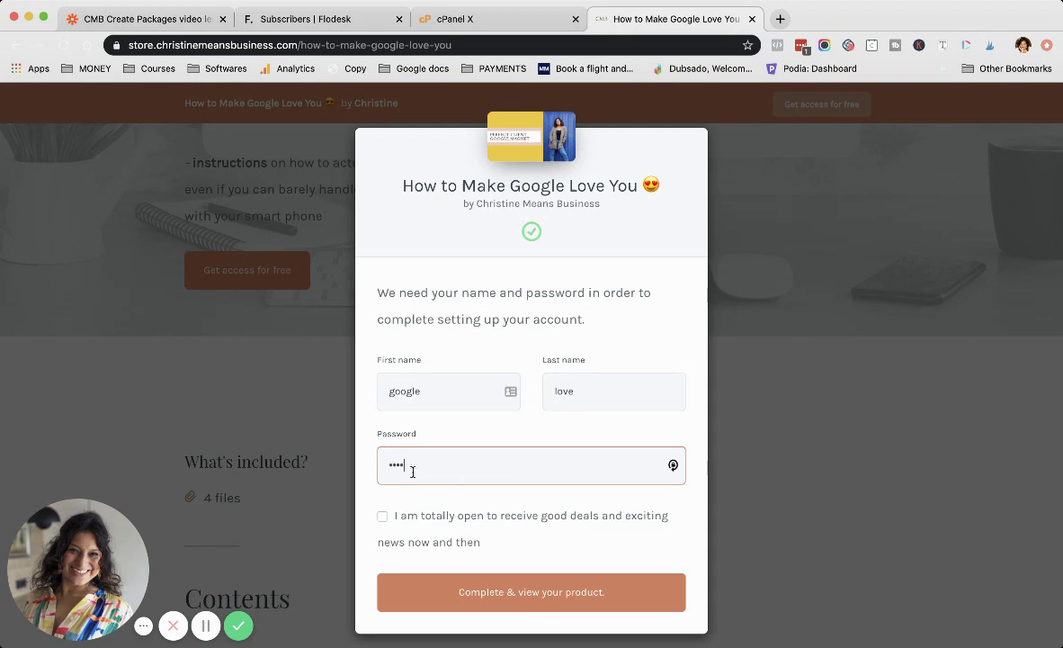
click(402, 516)
click(472, 595)
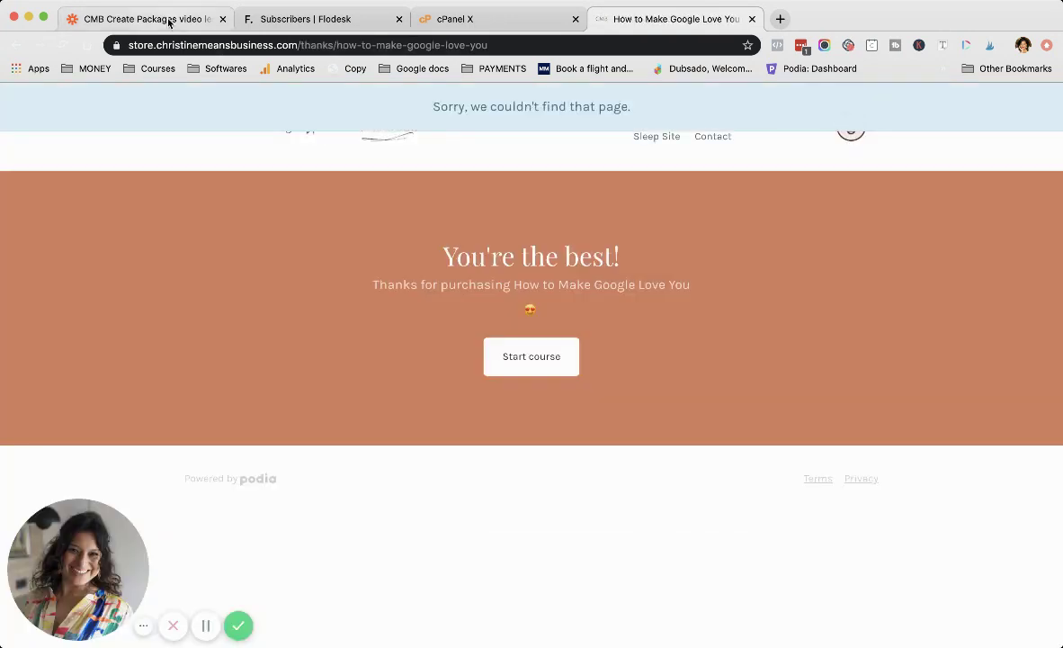
Step: Open the Google Magnet zap from My Zaps and show its New Sale in Podia trigger's app and event
click(166, 20)
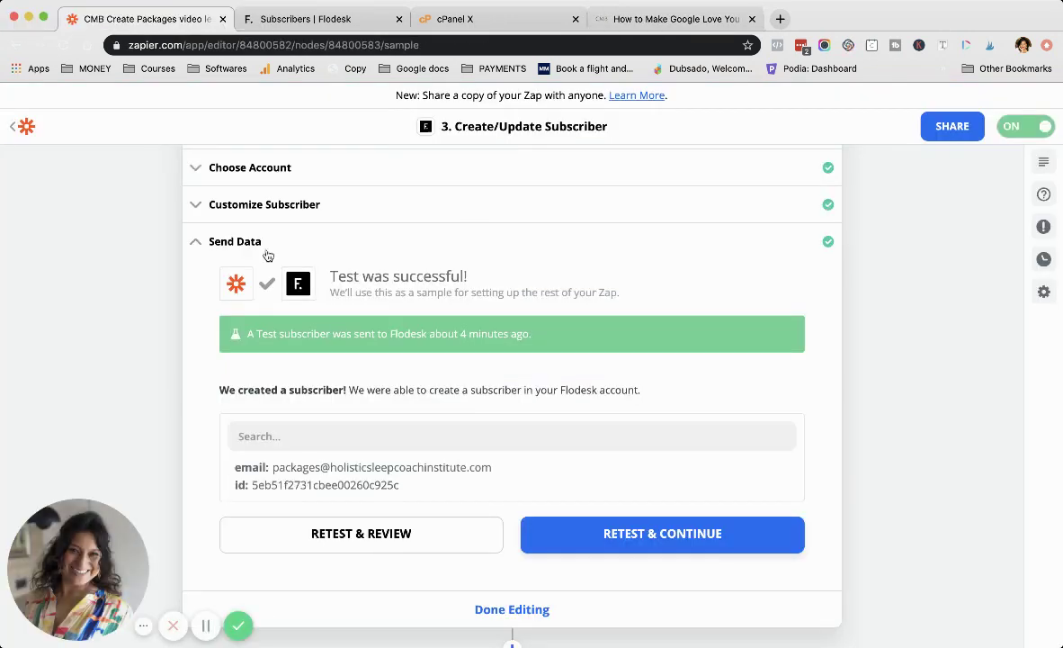
click(14, 127)
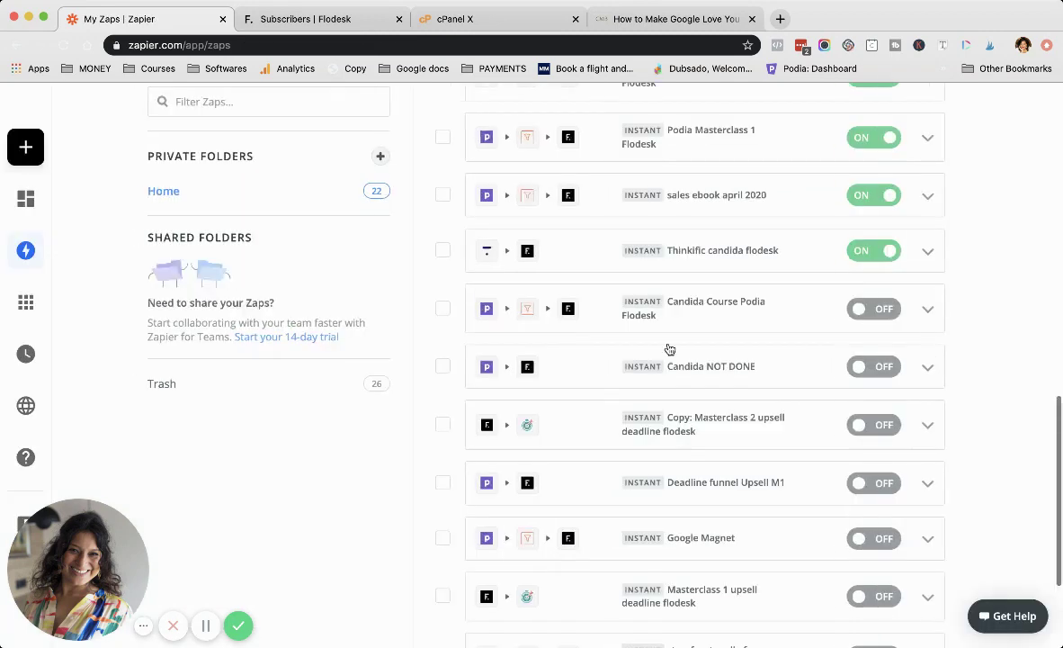
scroll(669, 346, down, 3)
click(718, 425)
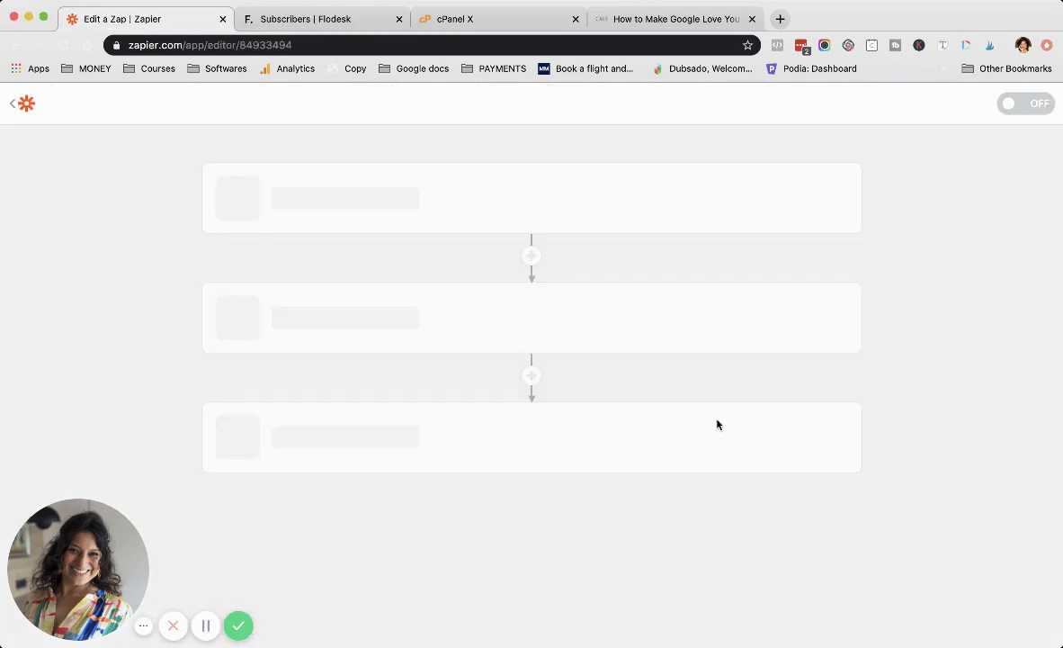
click(350, 232)
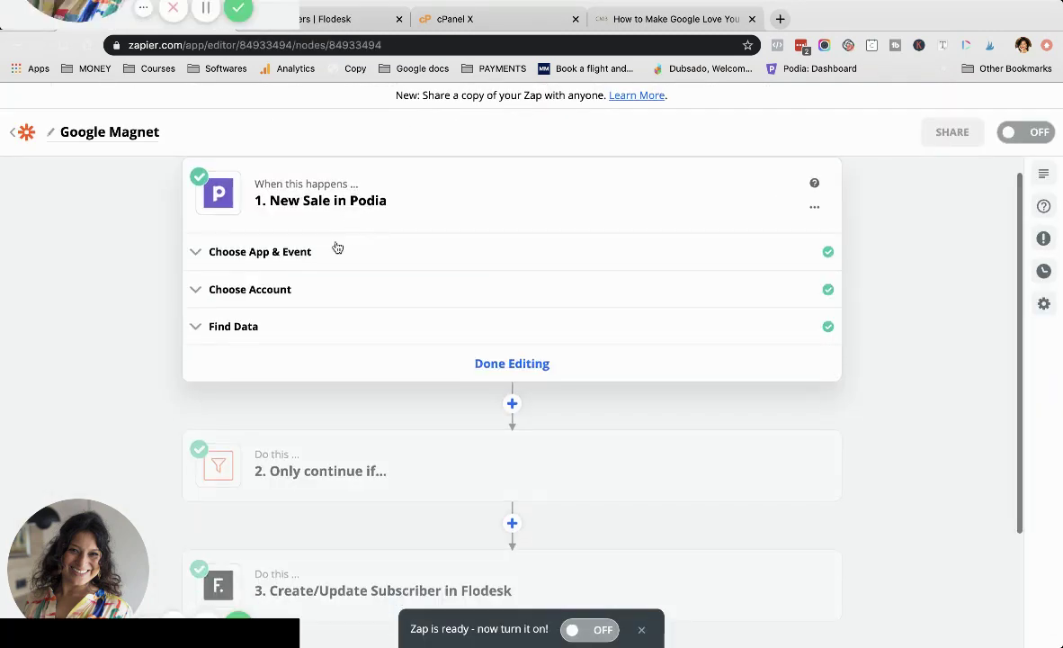
click(308, 253)
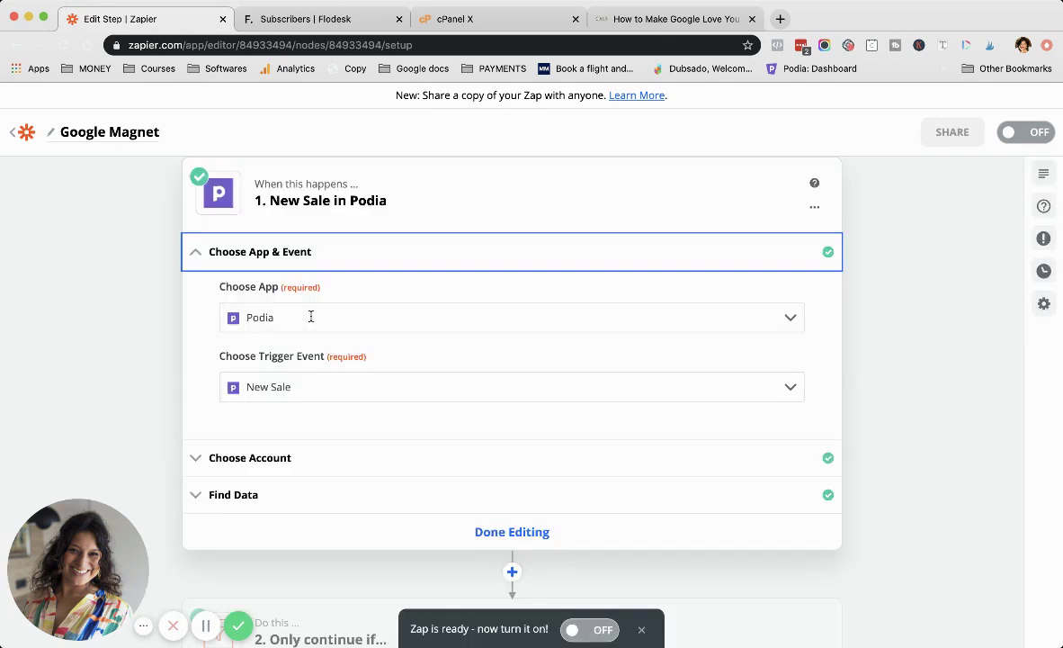
scroll(310, 317, down, 1)
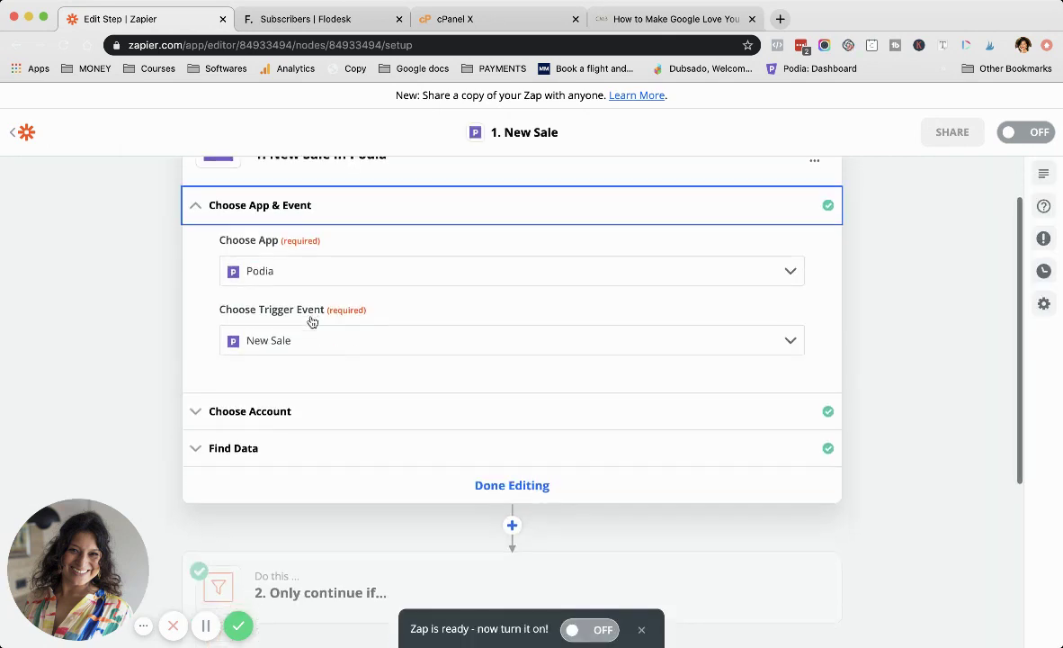
Step: Show the trigger's Podia account and sample data, and load more sample sales
click(272, 414)
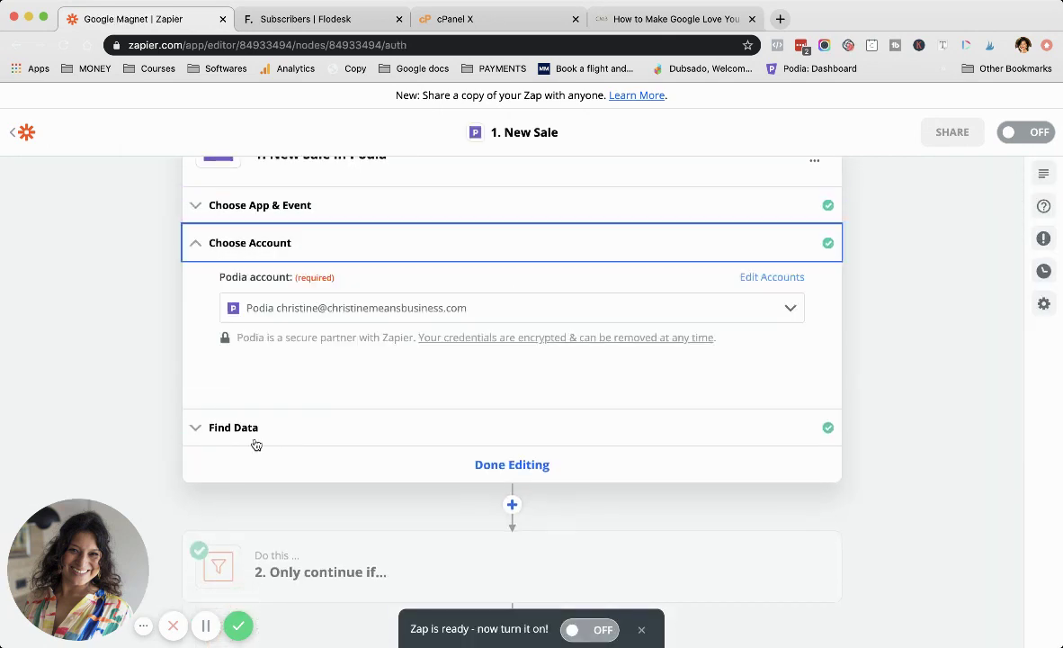
click(255, 441)
scroll(367, 387, down, 5)
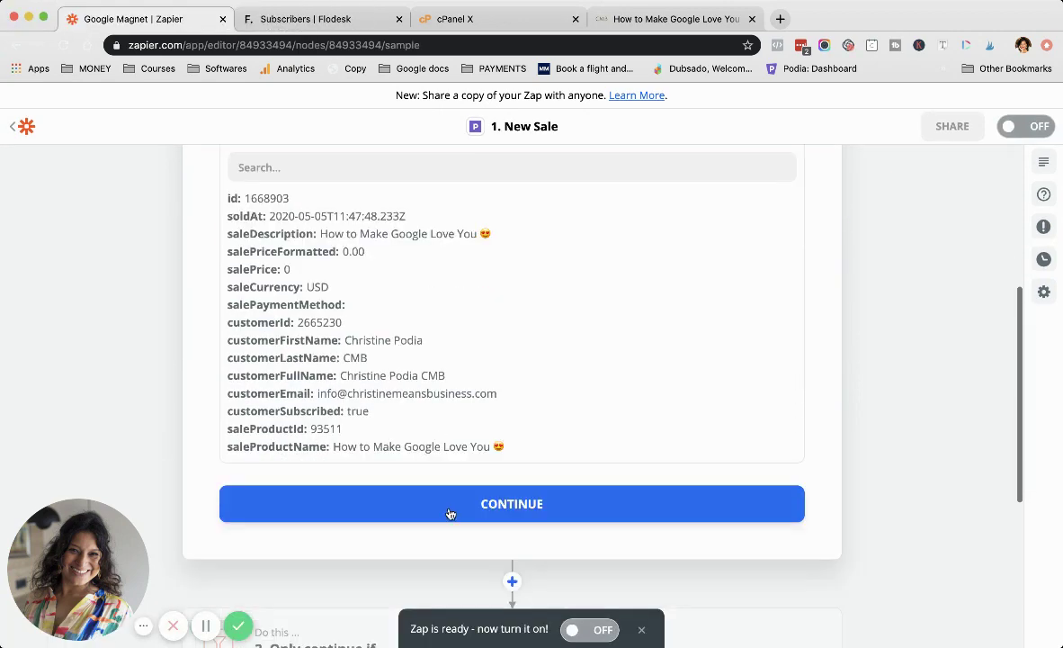
scroll(449, 344, up, 3)
click(372, 258)
scroll(454, 374, down, 1)
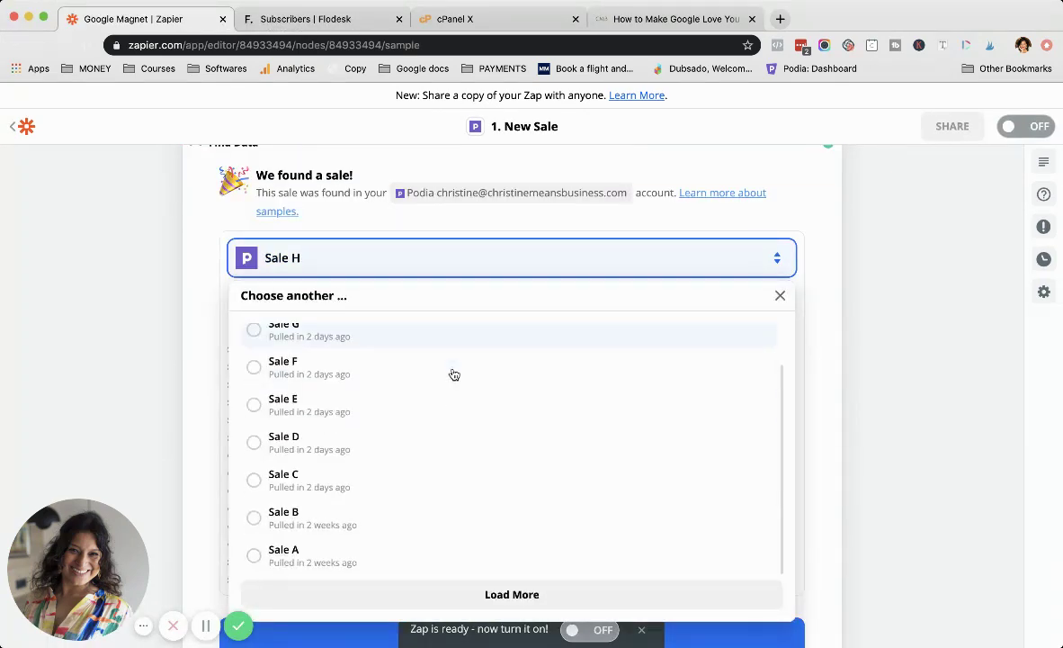
click(513, 597)
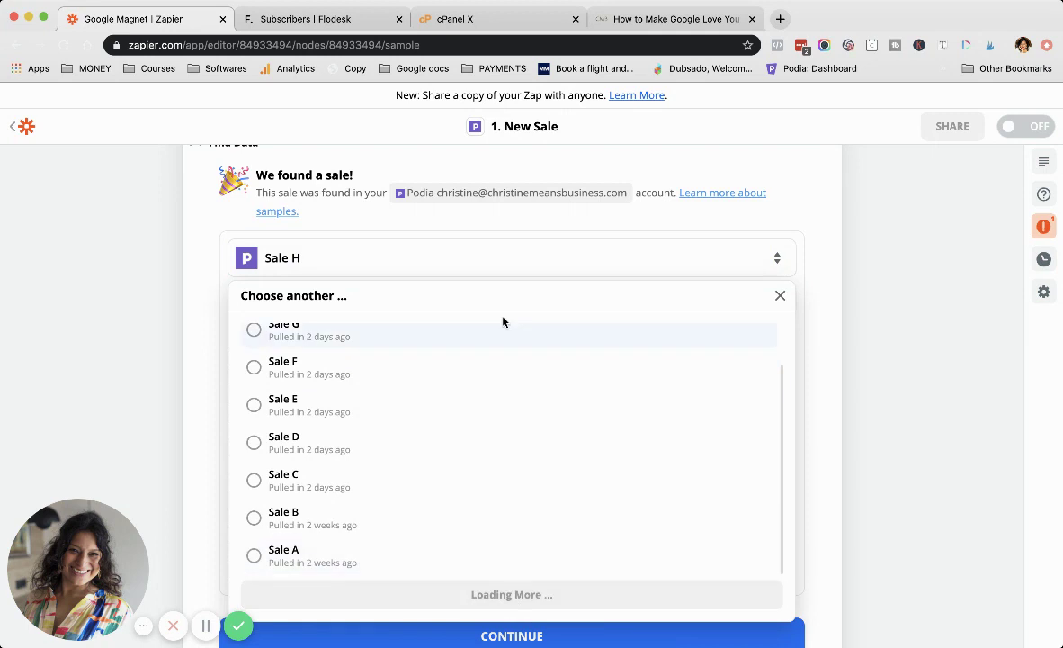
Step: Use Sale J as the trigger's sample, confirm the trigger, and open the filter step
click(330, 342)
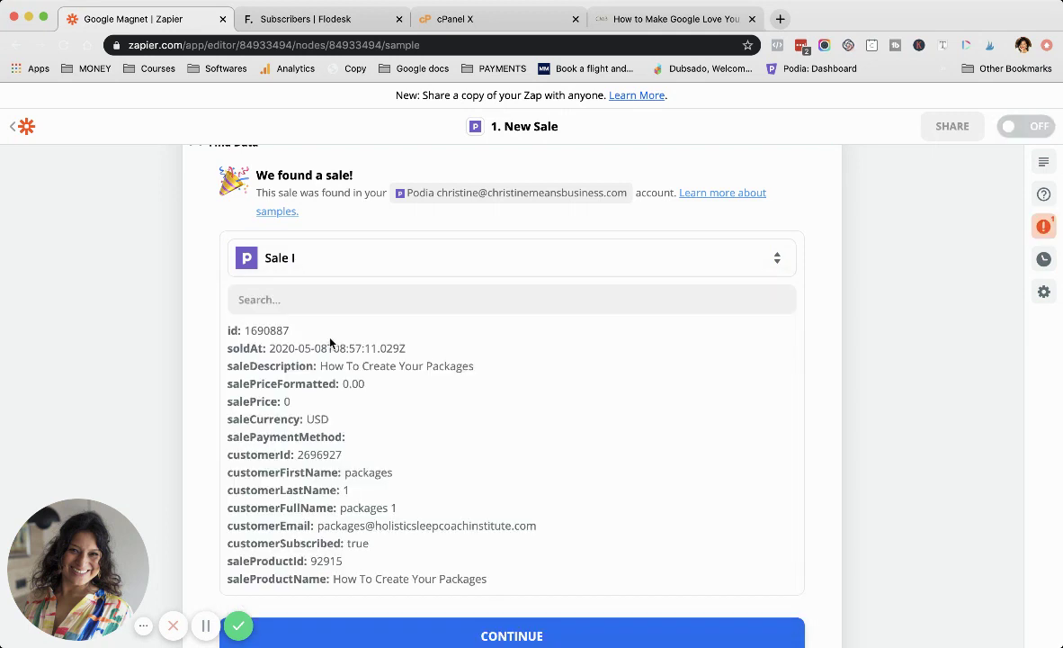
scroll(374, 440, up, 2)
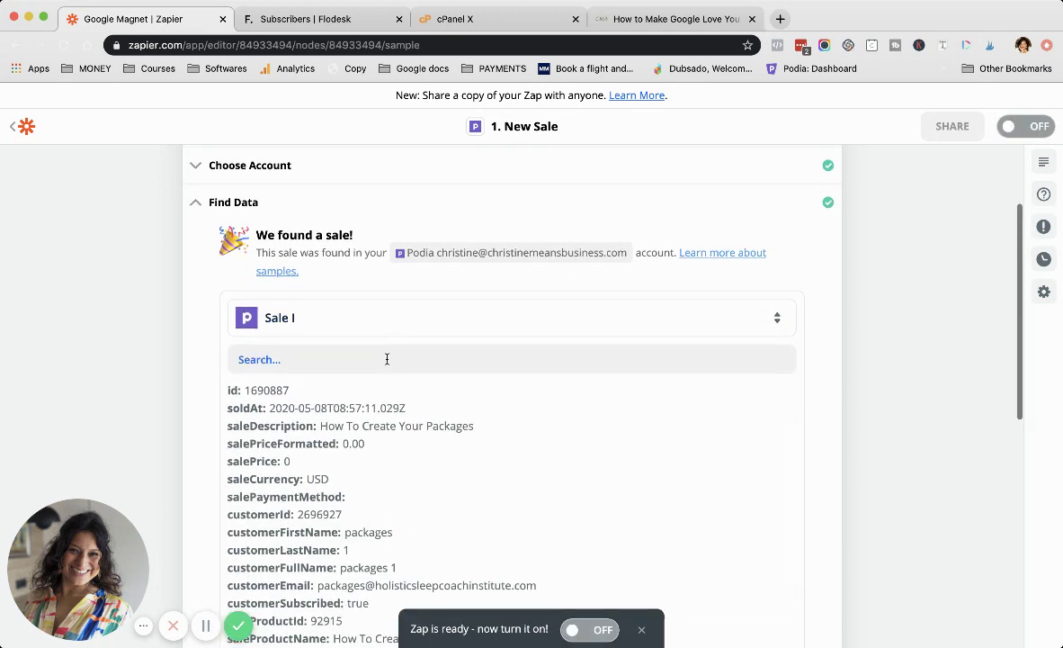
click(387, 325)
click(385, 397)
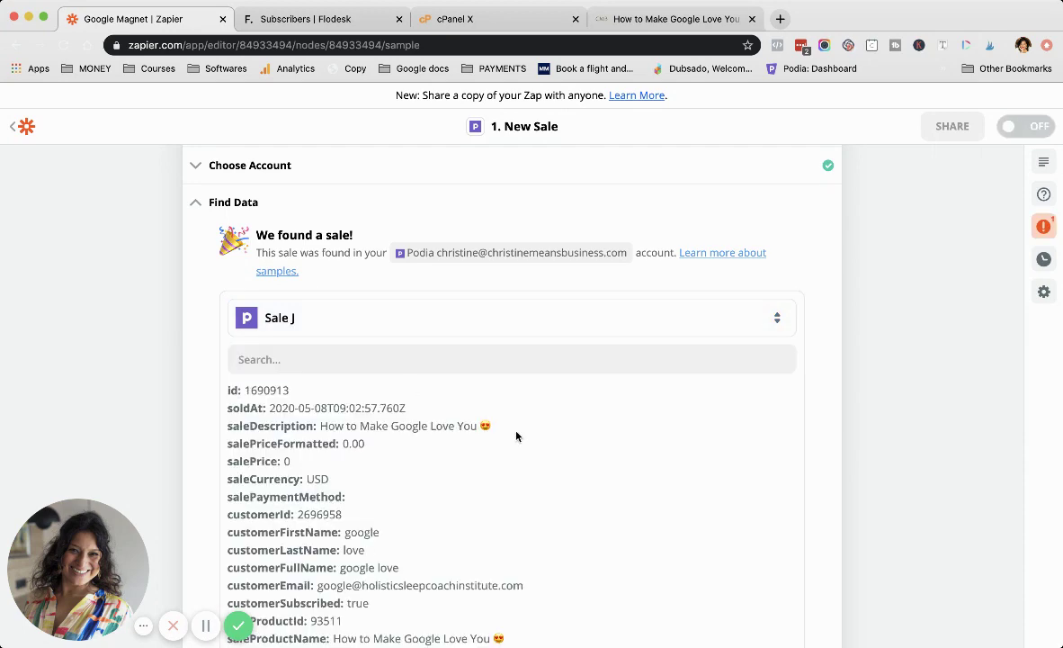
scroll(515, 436, down, 3)
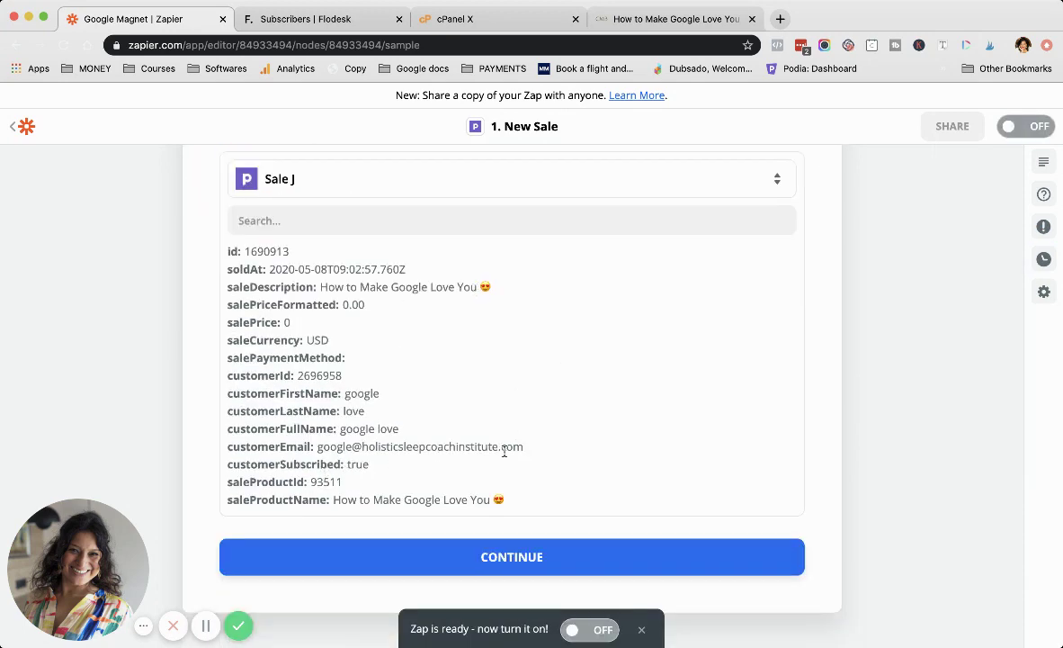
click(521, 555)
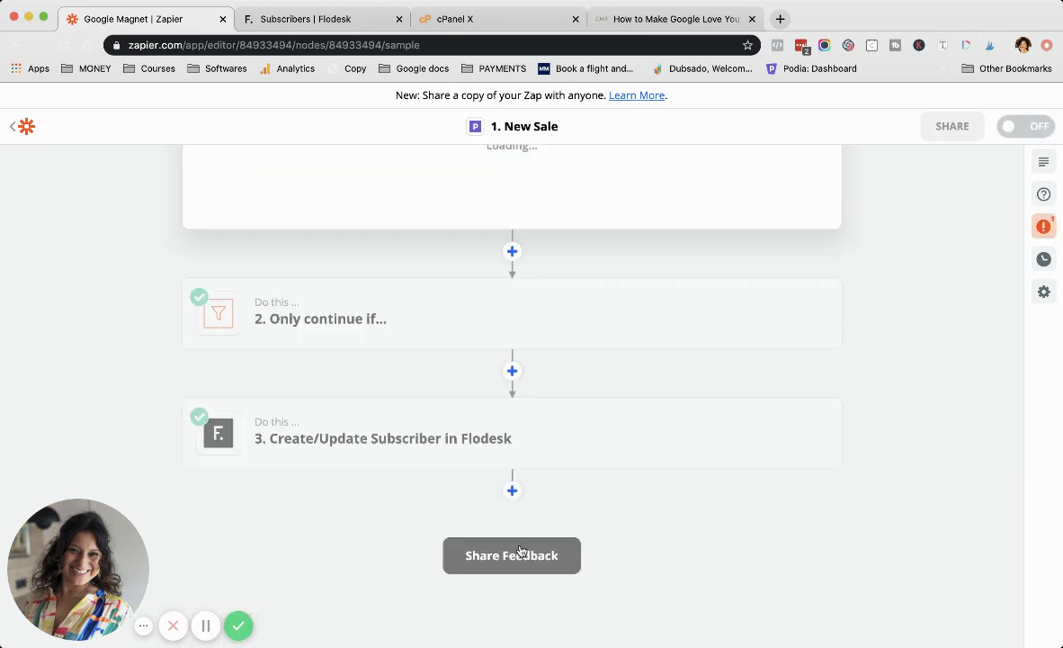
click(373, 330)
Step: Open the filter's condition setup with Sale Product Name as the field to check
scroll(382, 280, up, 3)
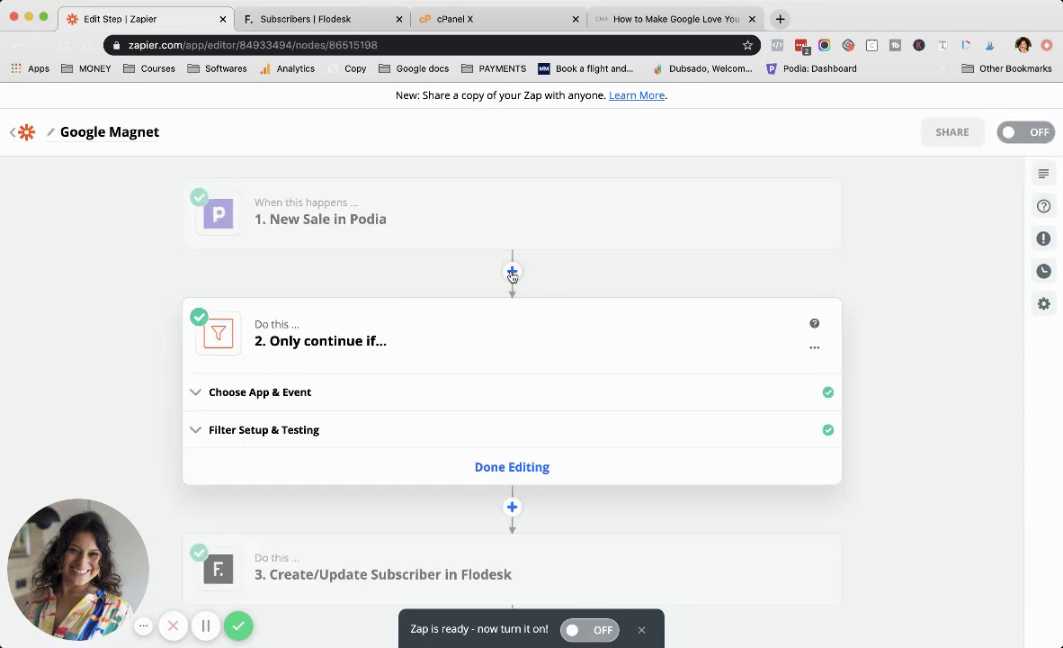
click(324, 393)
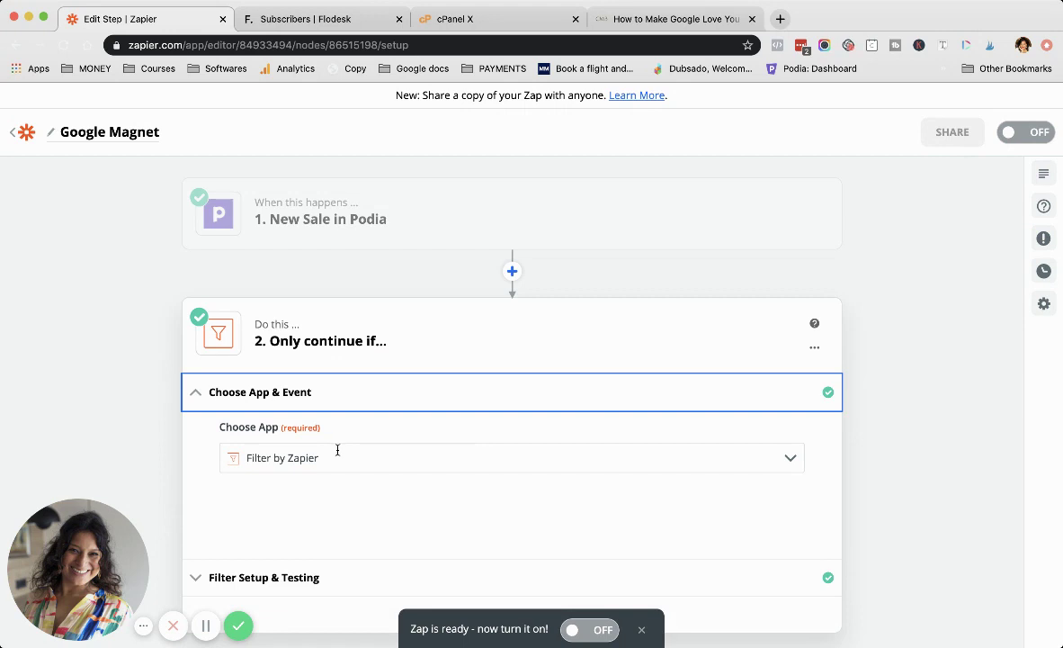
scroll(337, 449, down, 2)
scroll(379, 363, down, 2)
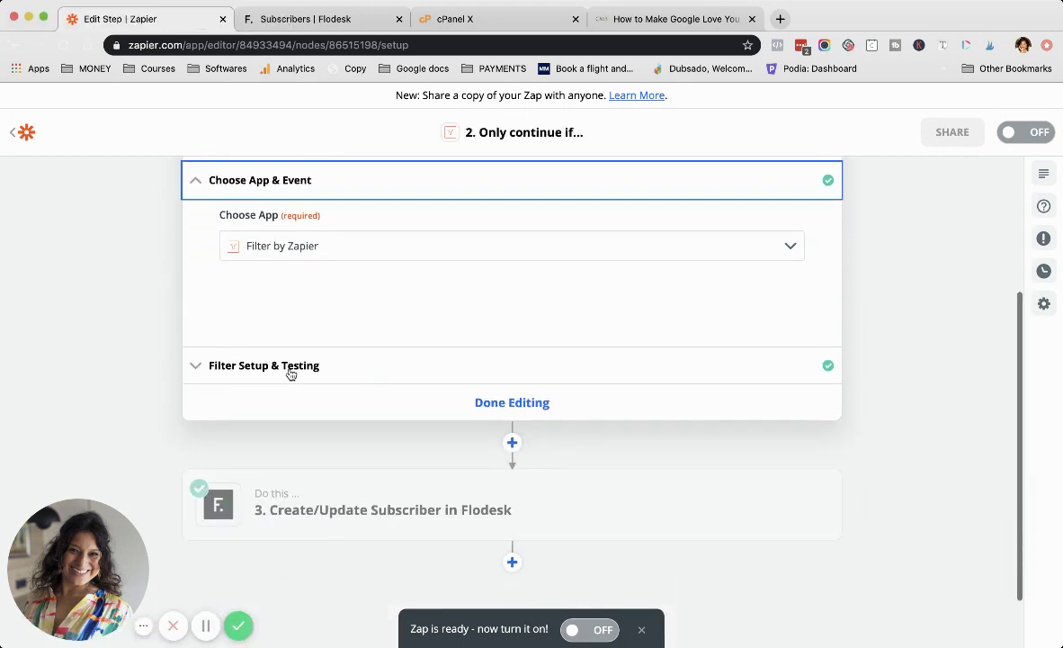
click(291, 367)
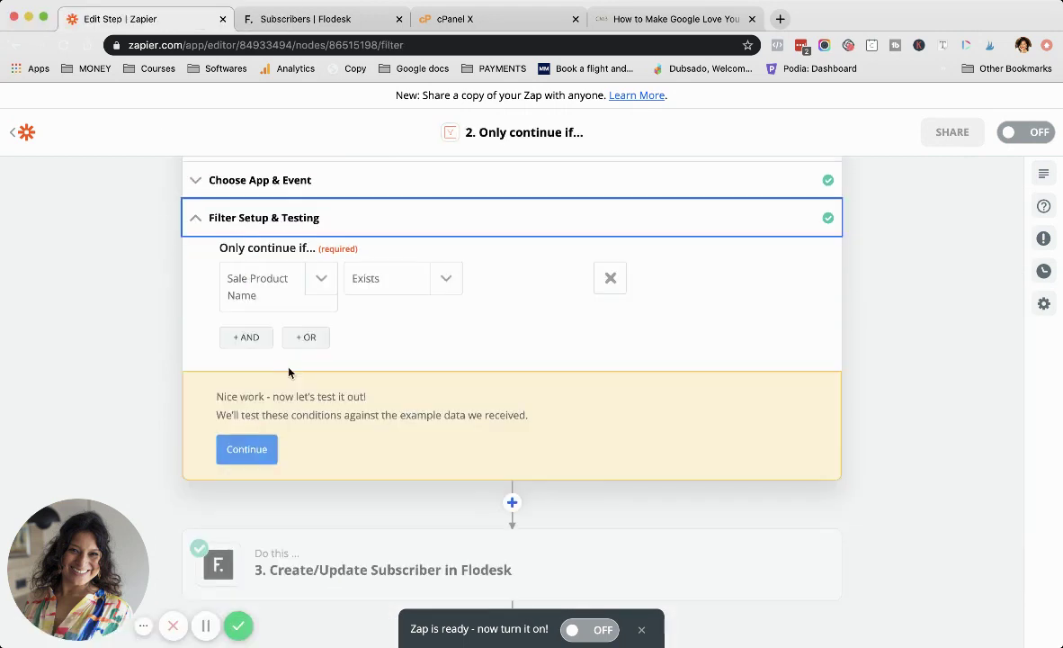
click(319, 279)
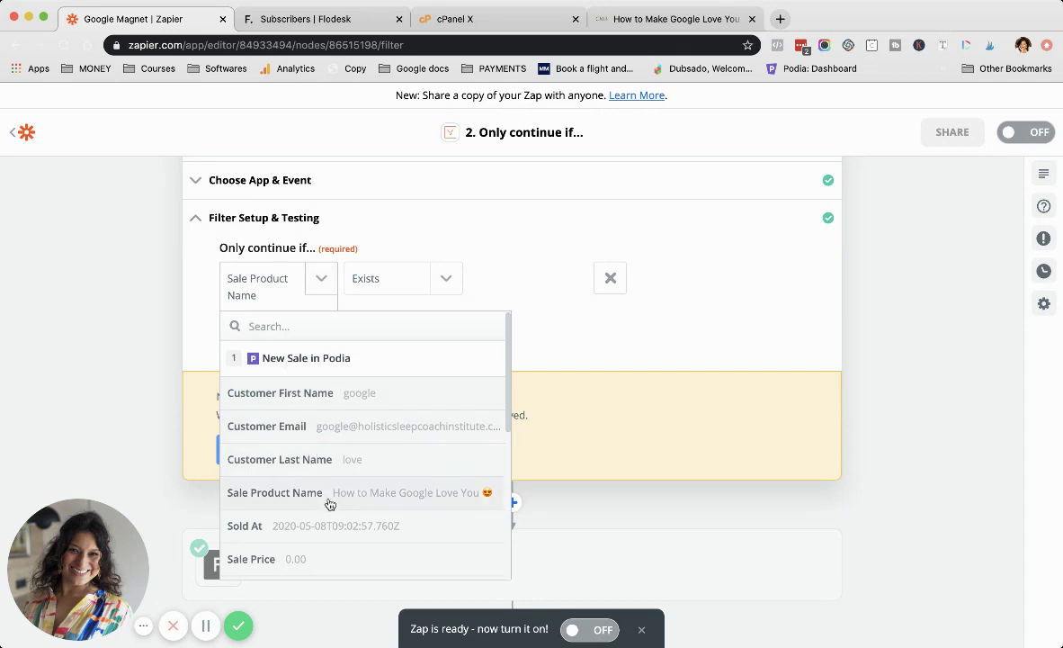
click(377, 499)
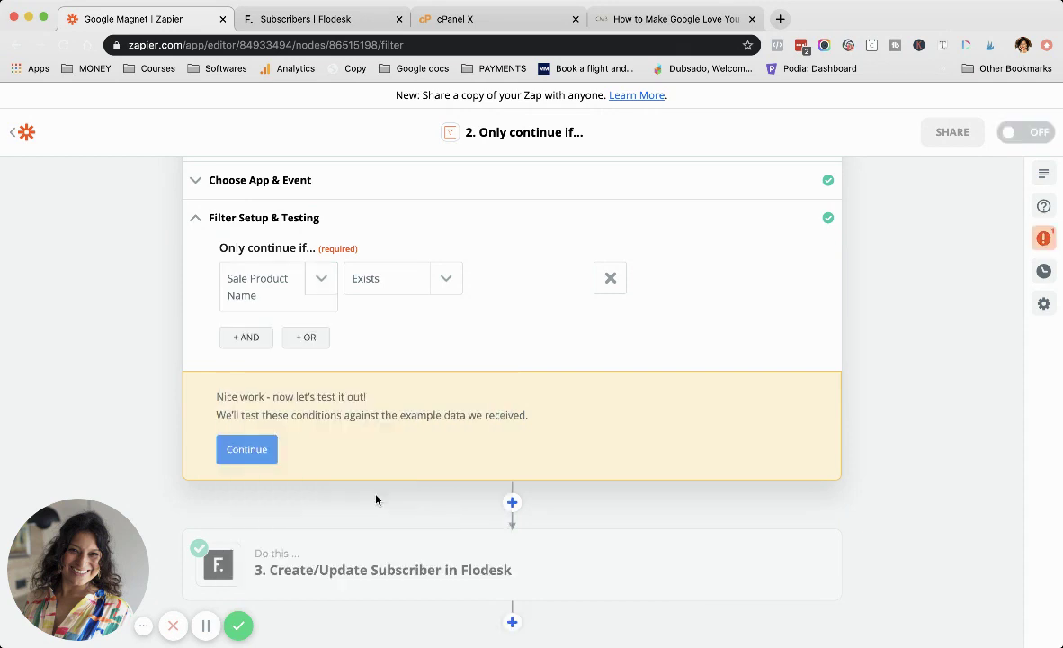
Step: Set the filter condition to (Text) Exactly matches and test it against the sample sale
click(444, 281)
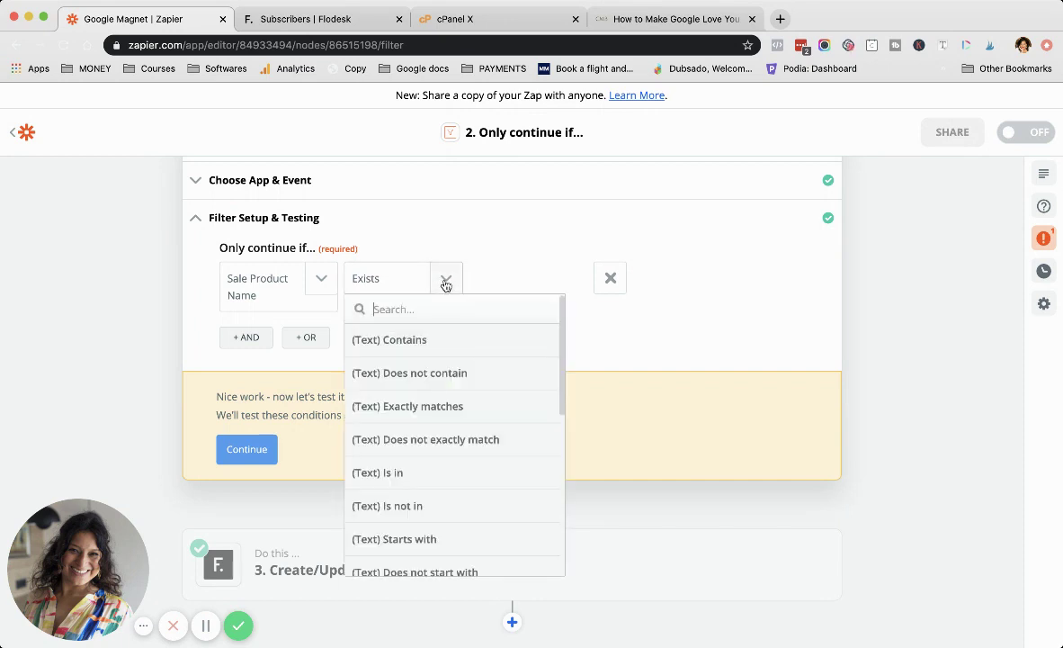
click(427, 409)
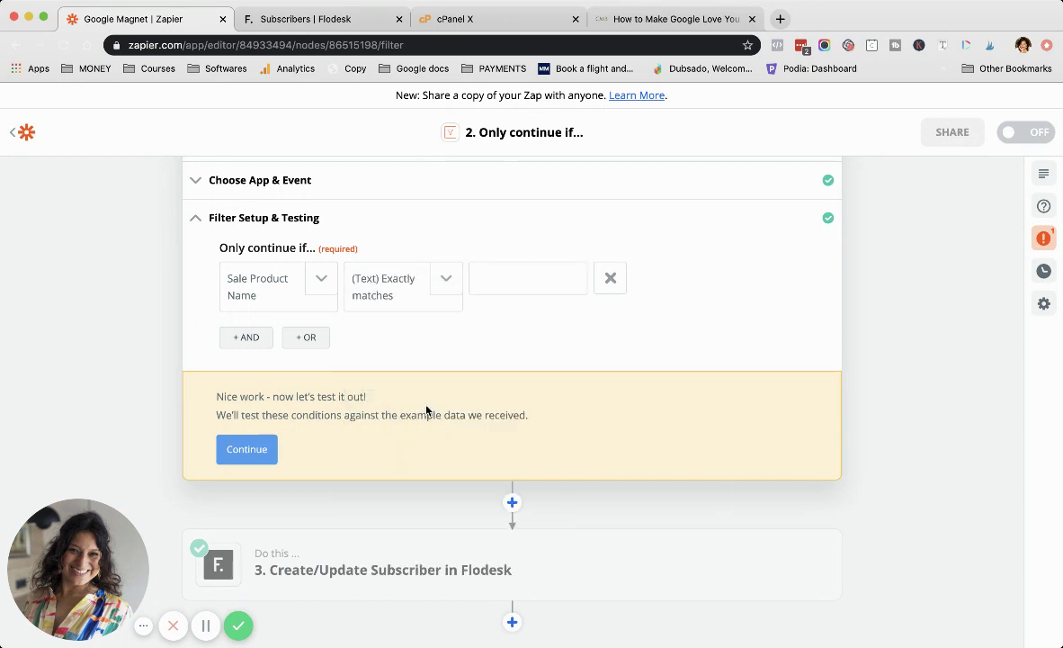
click(247, 449)
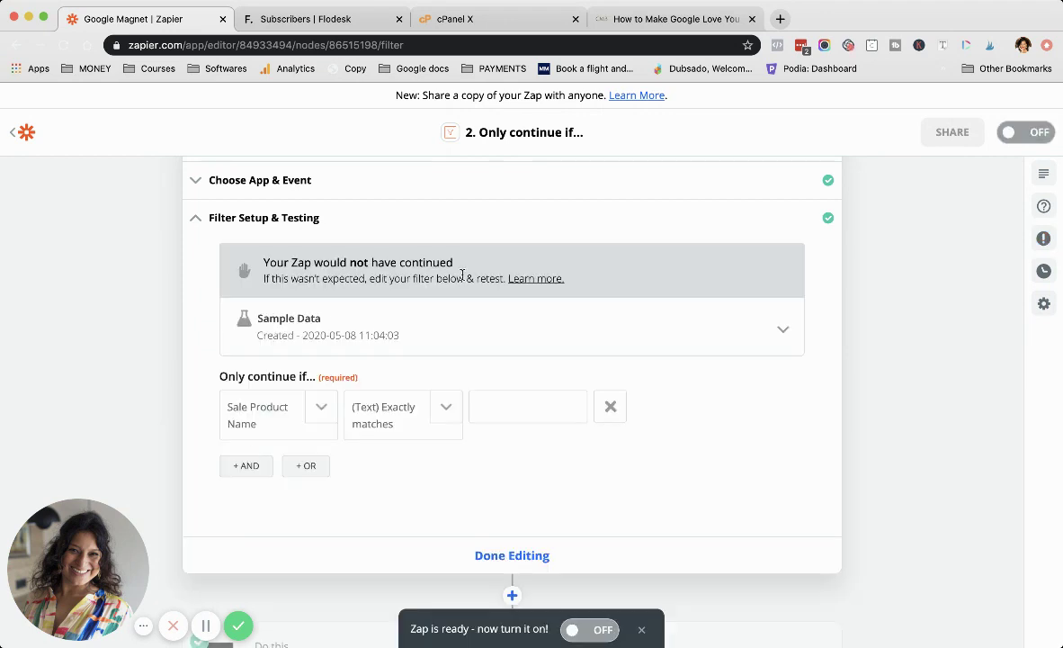
click(691, 19)
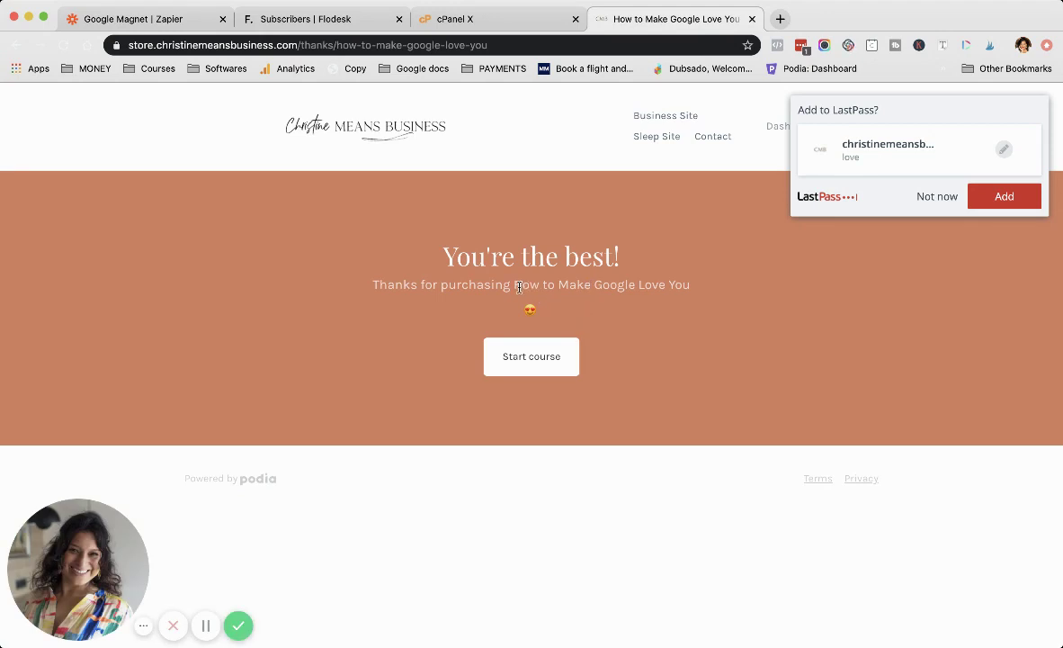
Step: Copy the product name 'How to Make Google Love You' with its emoji, dismissing the LastPass prompt
drag(514, 285, 552, 306)
key(cmd+c)
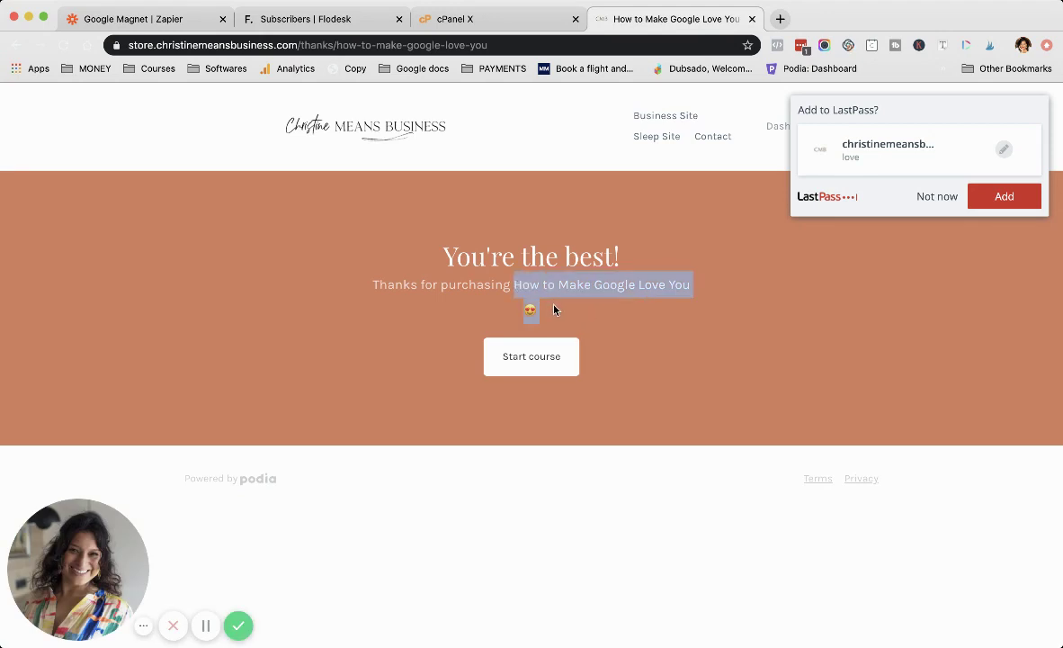
click(933, 200)
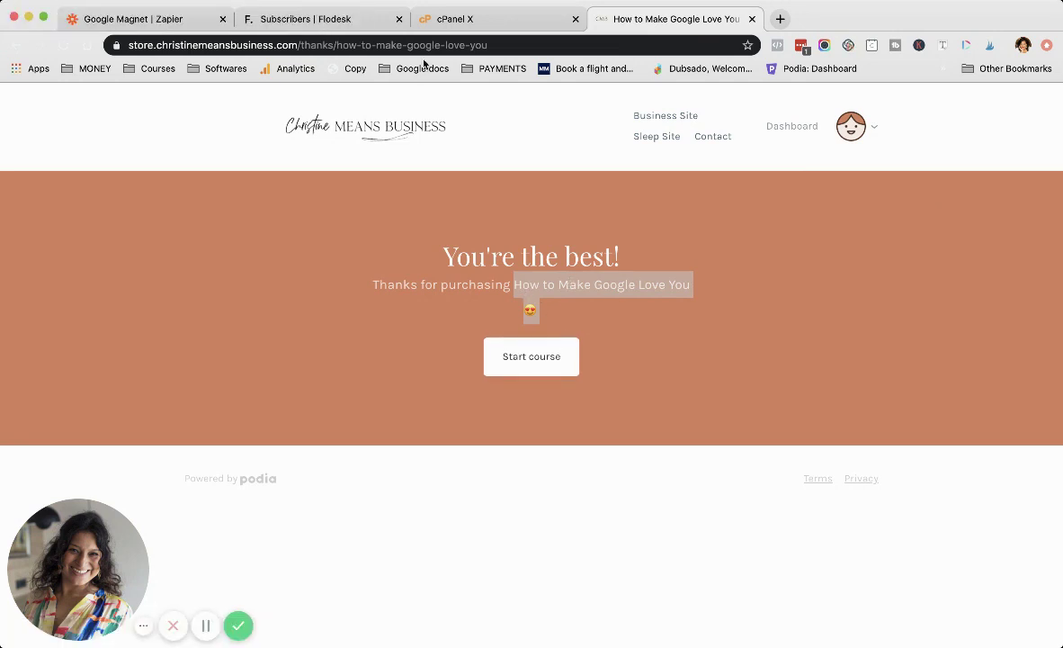
Step: Paste 'How to Make Google Love You' as the filter's exact-match value and confirm the test passes
click(156, 20)
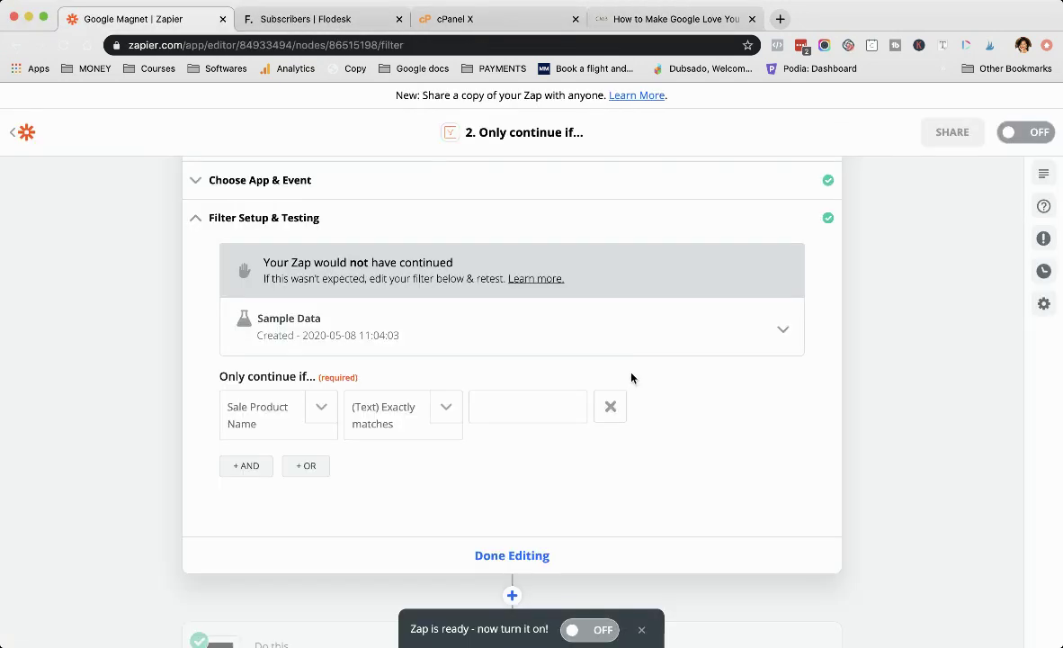
key(cmd+v)
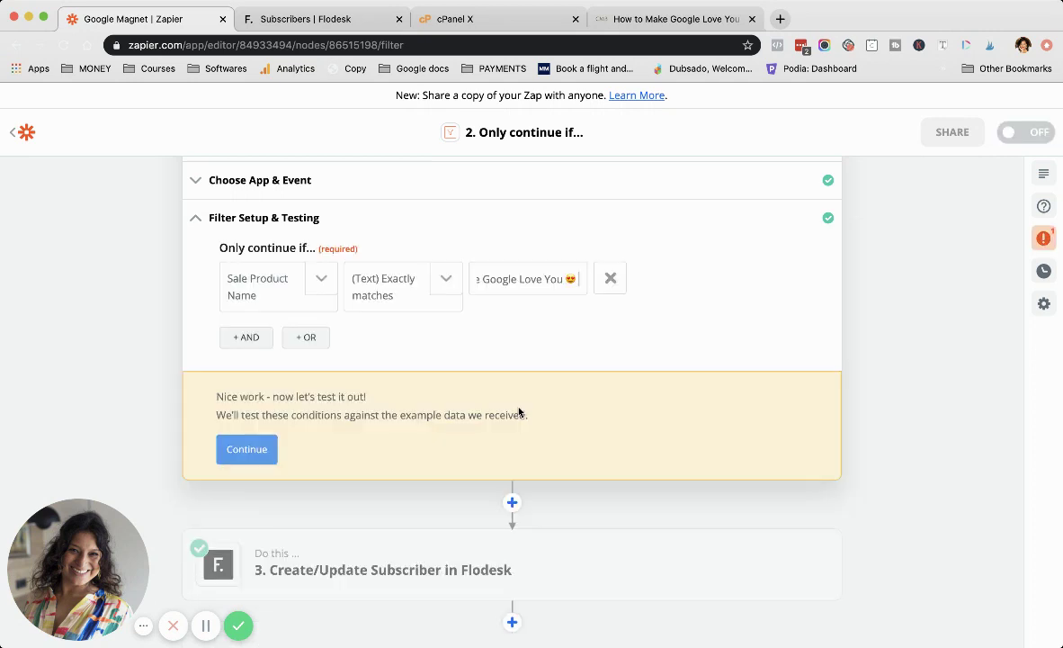
click(242, 445)
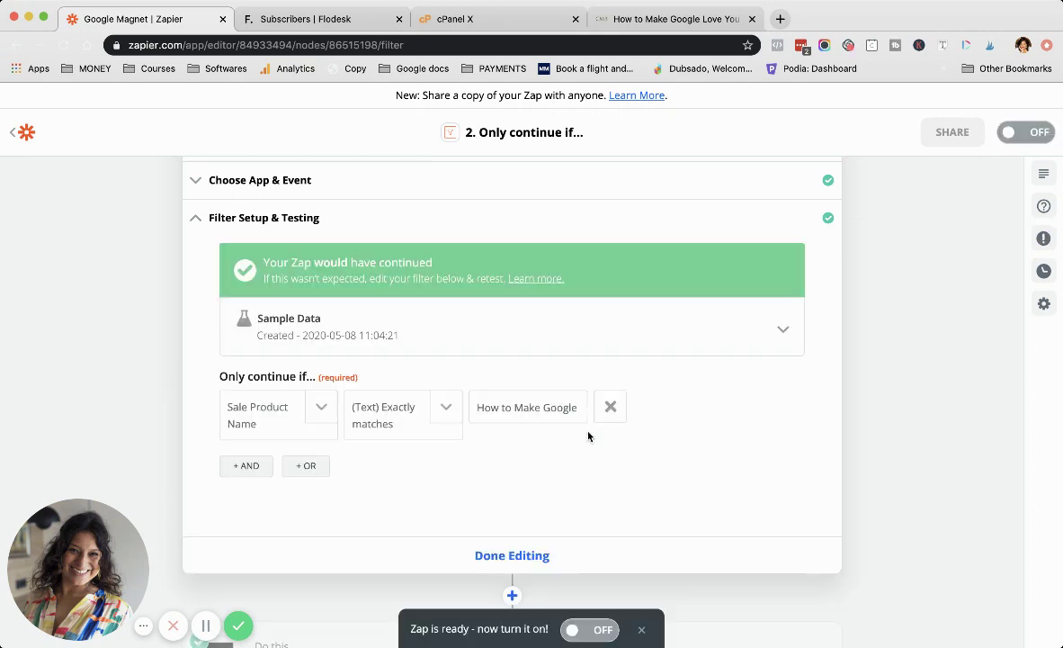
scroll(658, 510, down, 3)
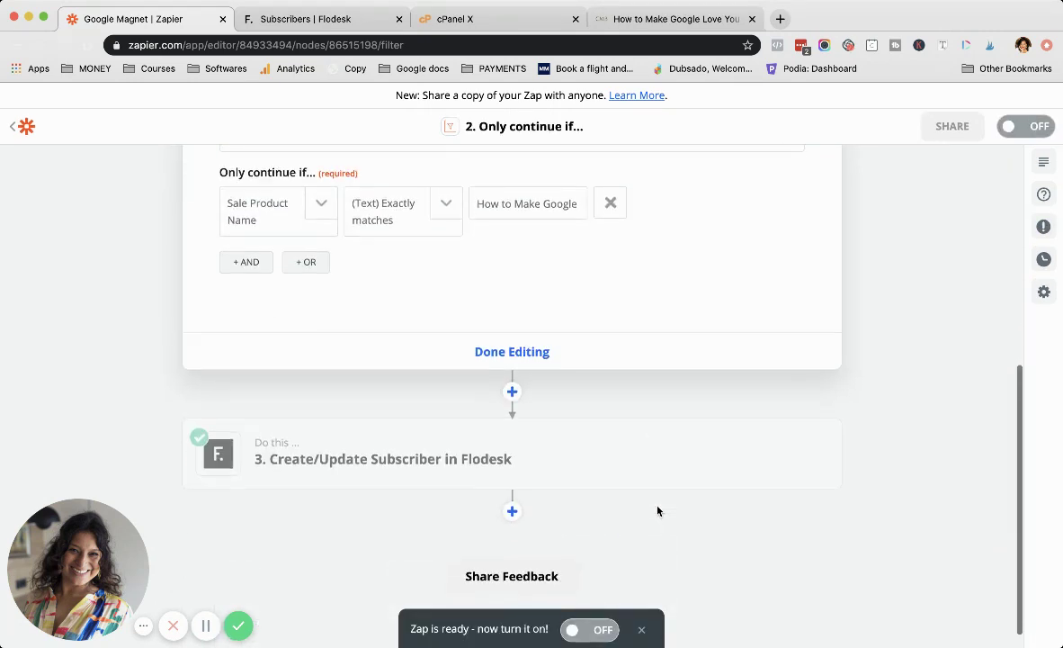
scroll(630, 409, up, 2)
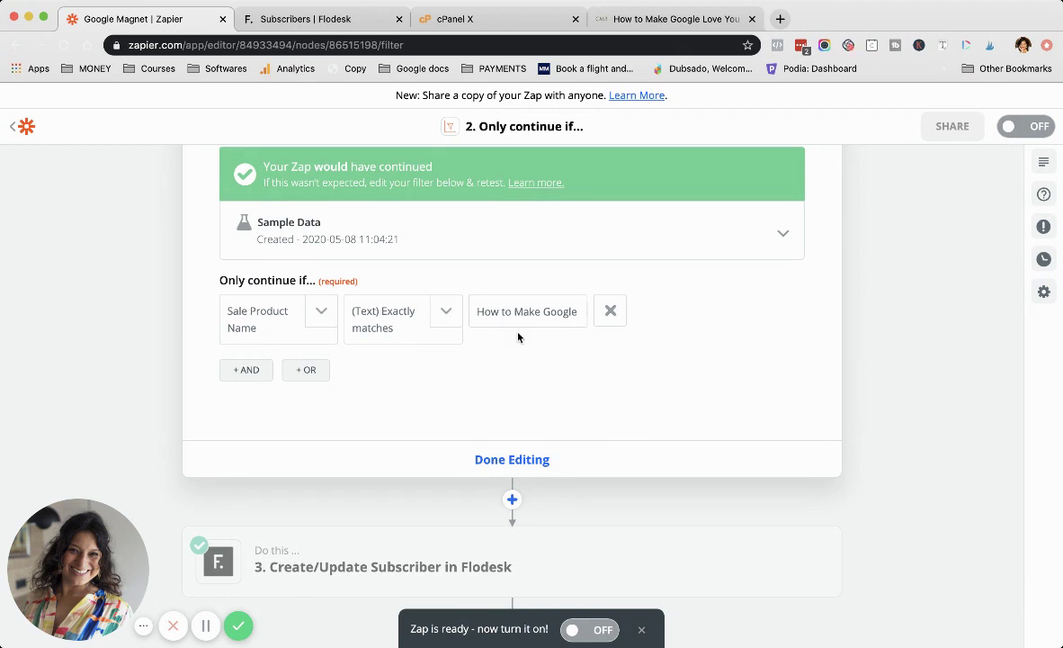
scroll(534, 356, down, 2)
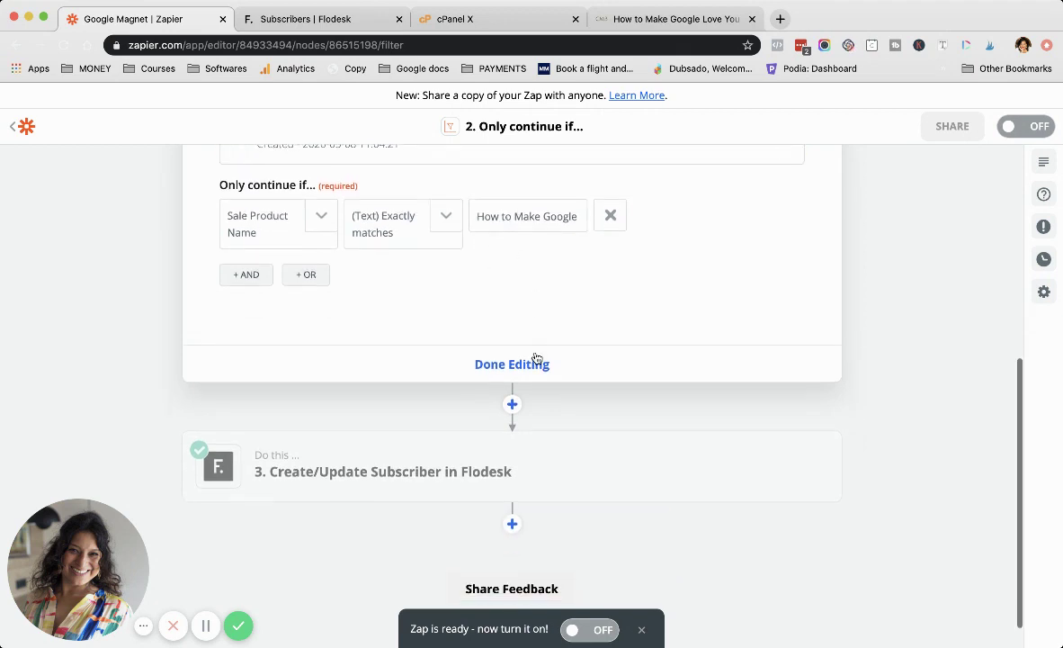
Step: Review the Flodesk Create/Update Subscriber settings, retest sending a subscriber successfully, and switch the zap ON
click(456, 479)
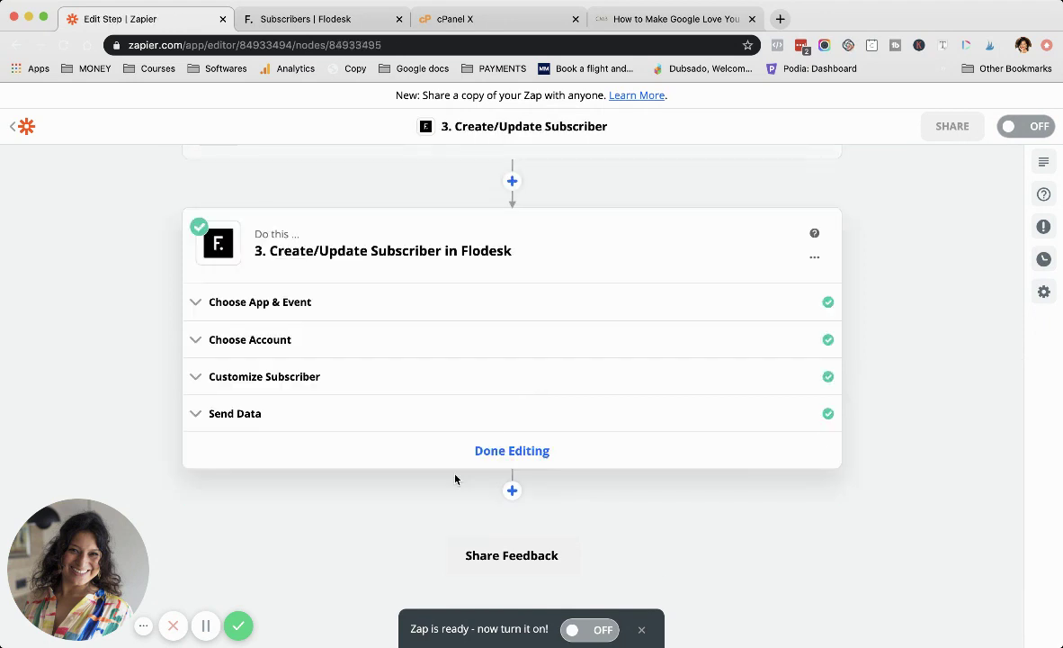
click(344, 311)
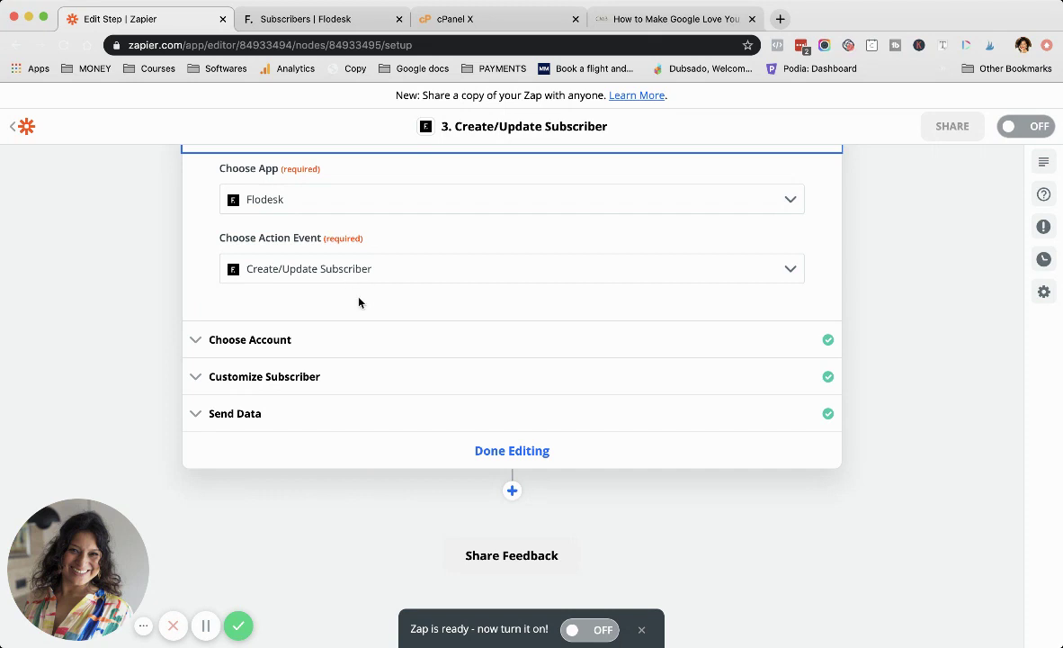
click(268, 339)
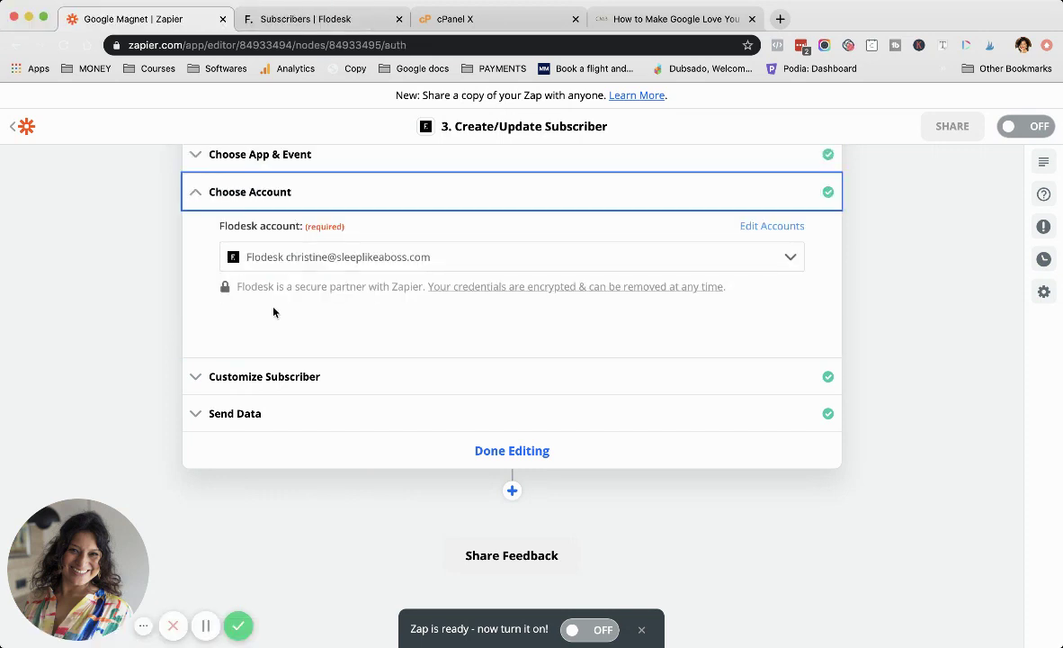
click(265, 383)
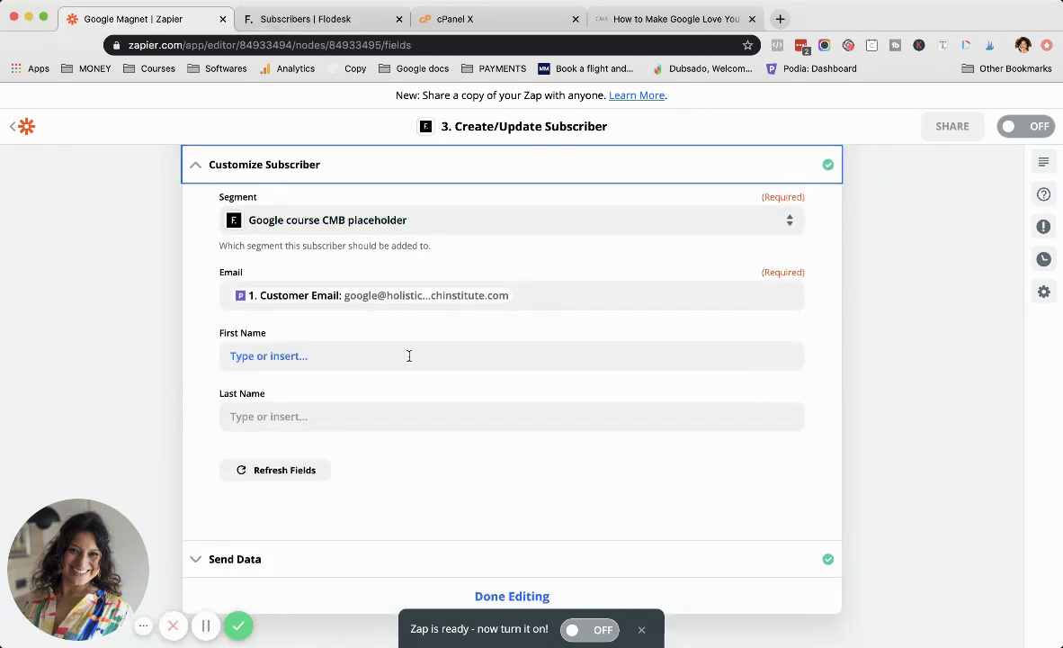
scroll(408, 355, down, 4)
click(285, 450)
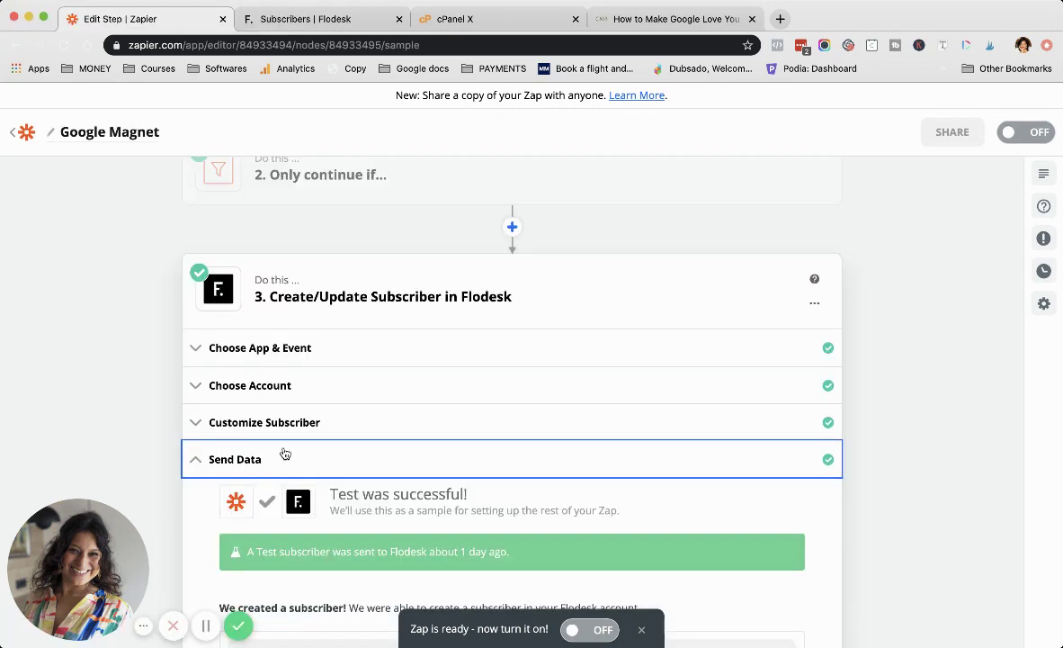
click(346, 506)
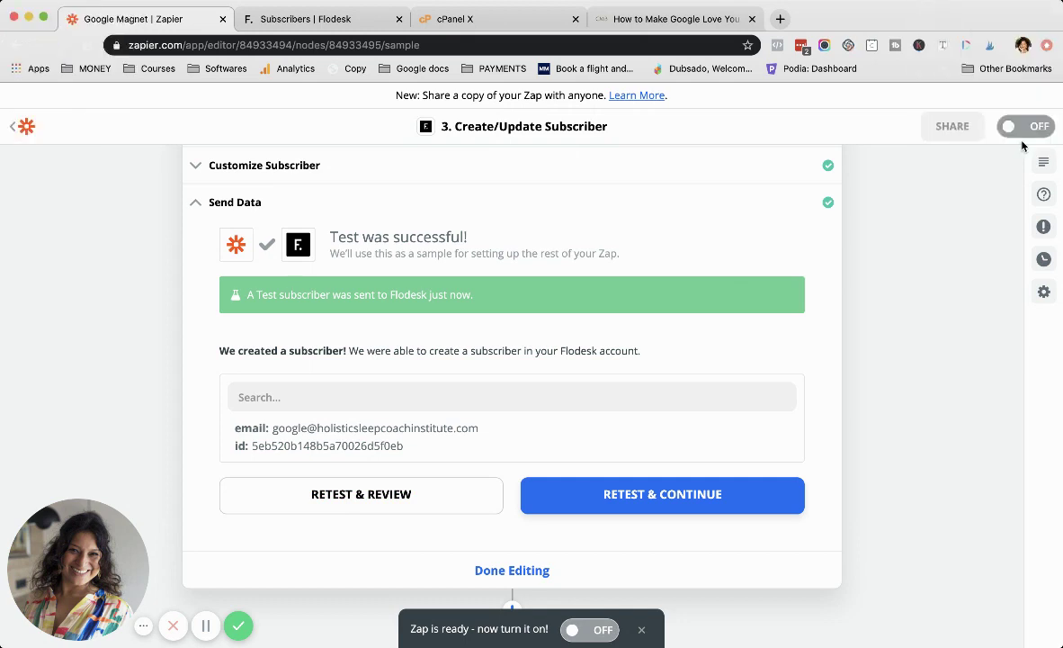
click(1023, 128)
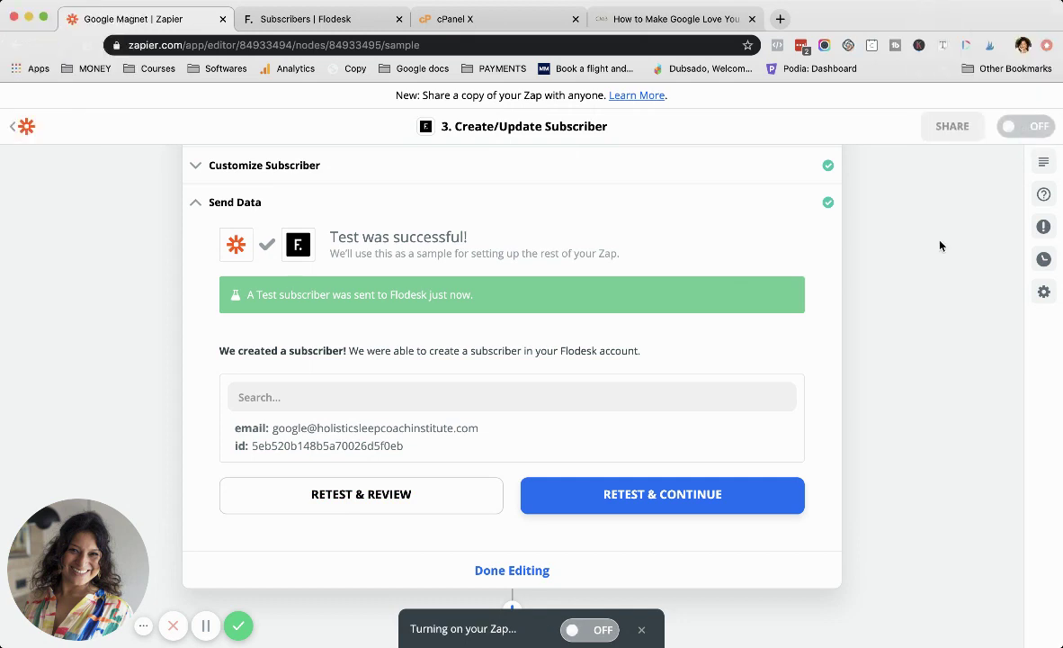
Step: Reload the Flodesk subscriber list to see 522 subscribers, then go back to the Google Magnet zap
click(306, 19)
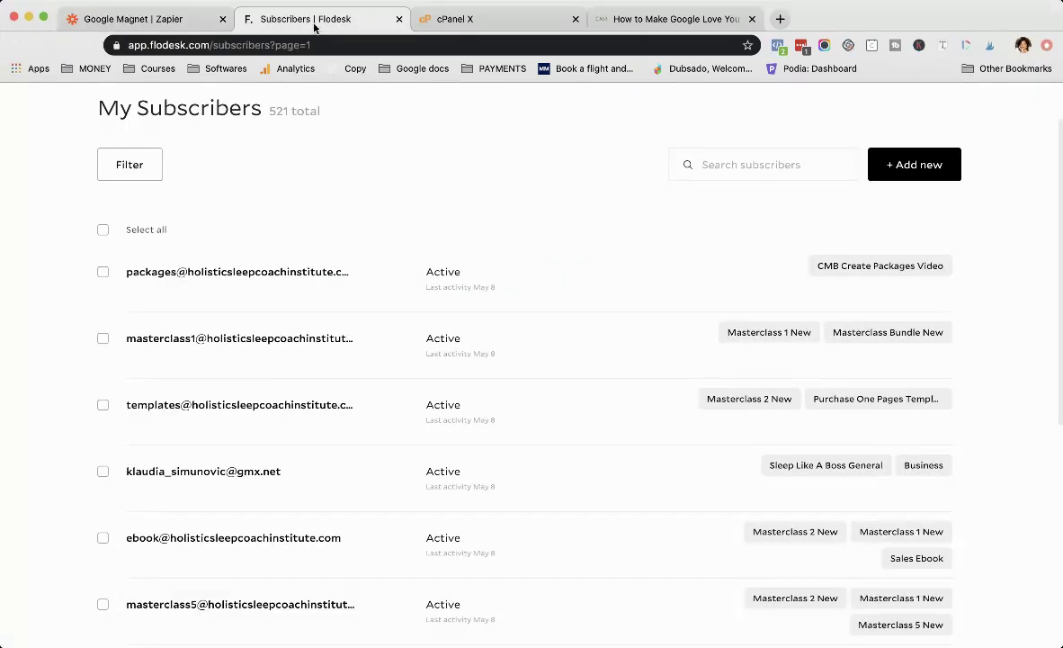
scroll(278, 340, down, 3)
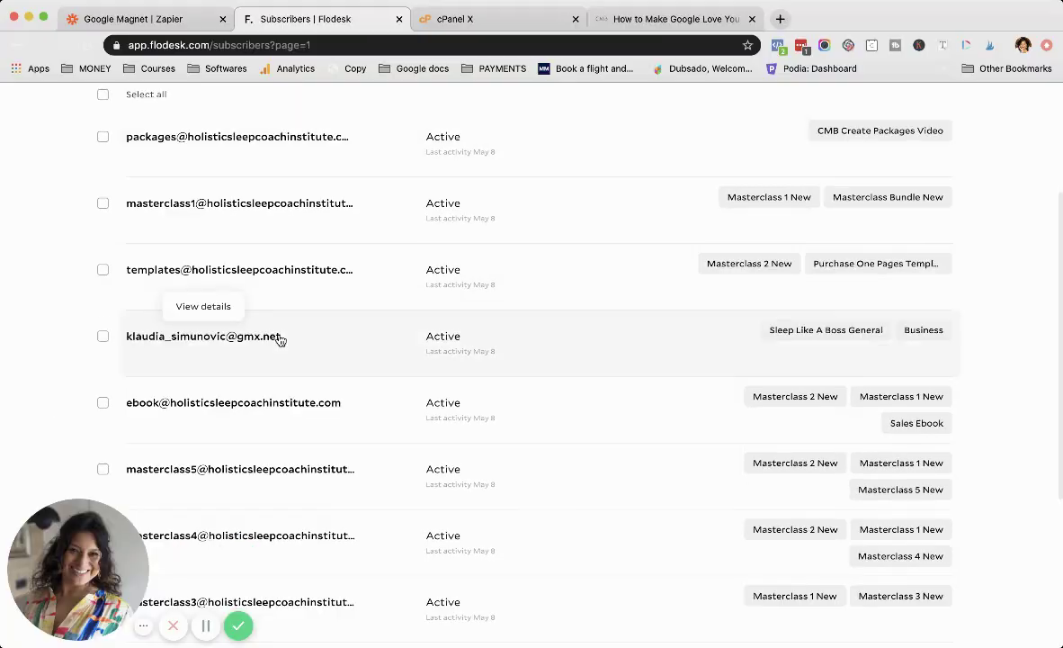
scroll(207, 143, up, 5)
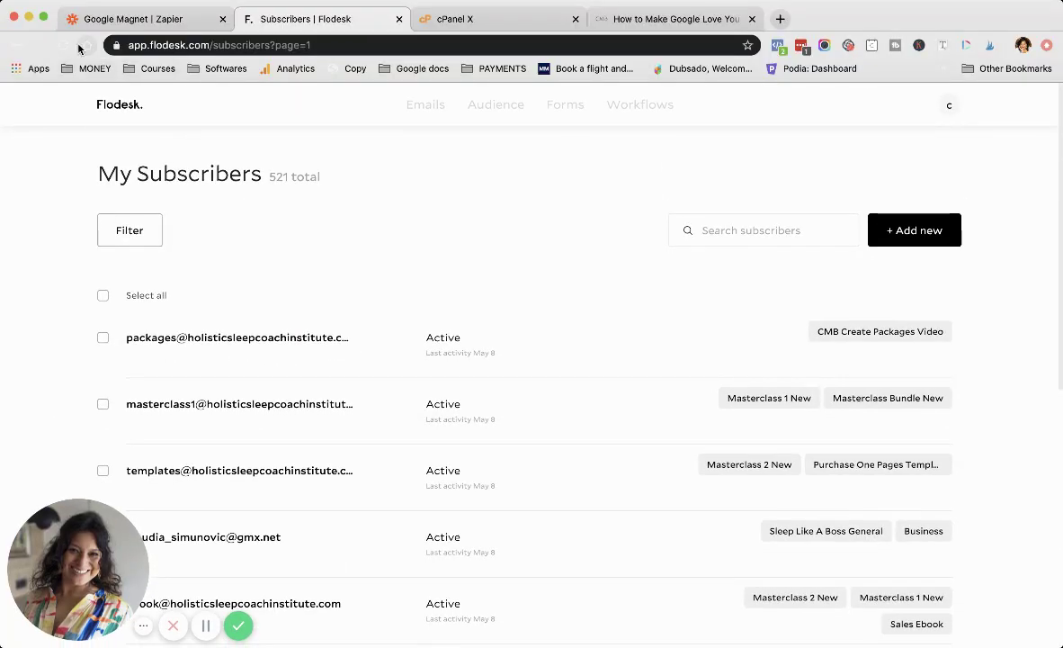
click(63, 45)
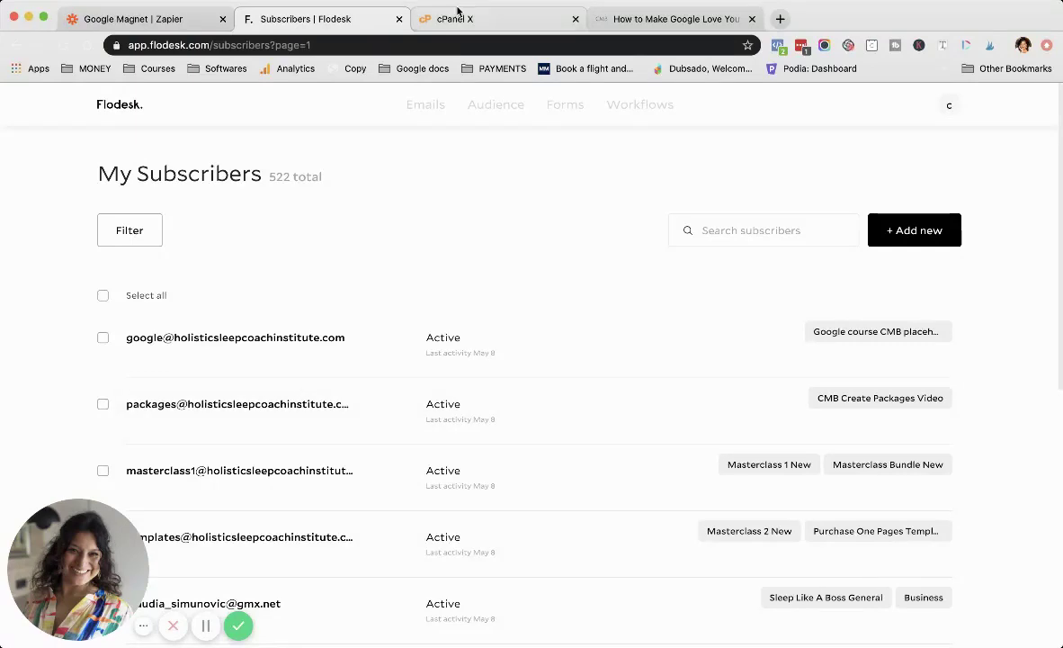
click(193, 16)
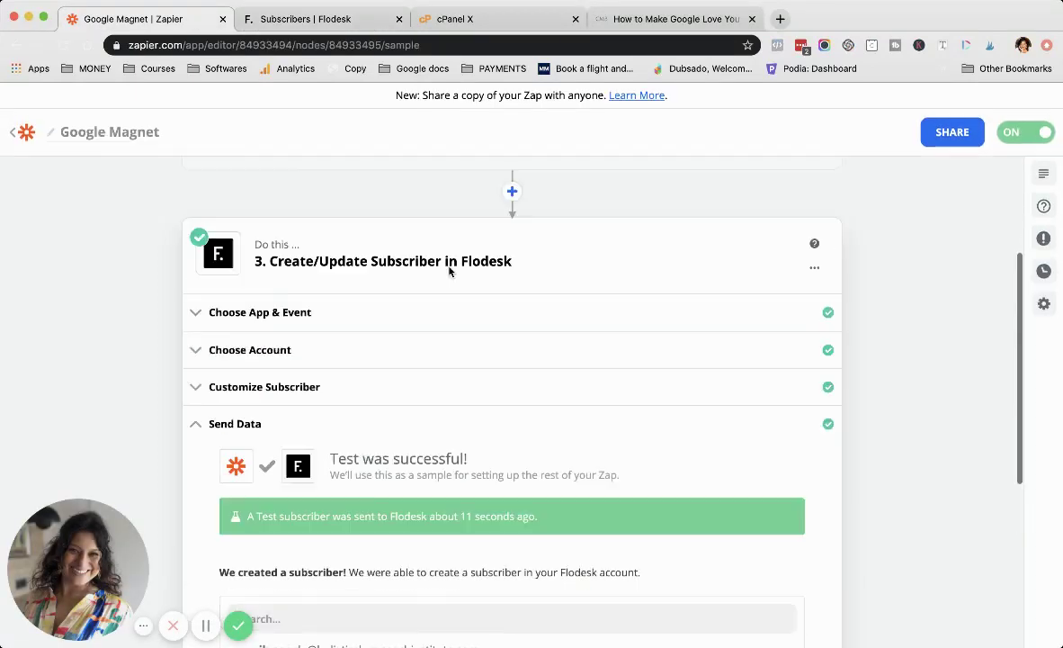
scroll(451, 274, up, 5)
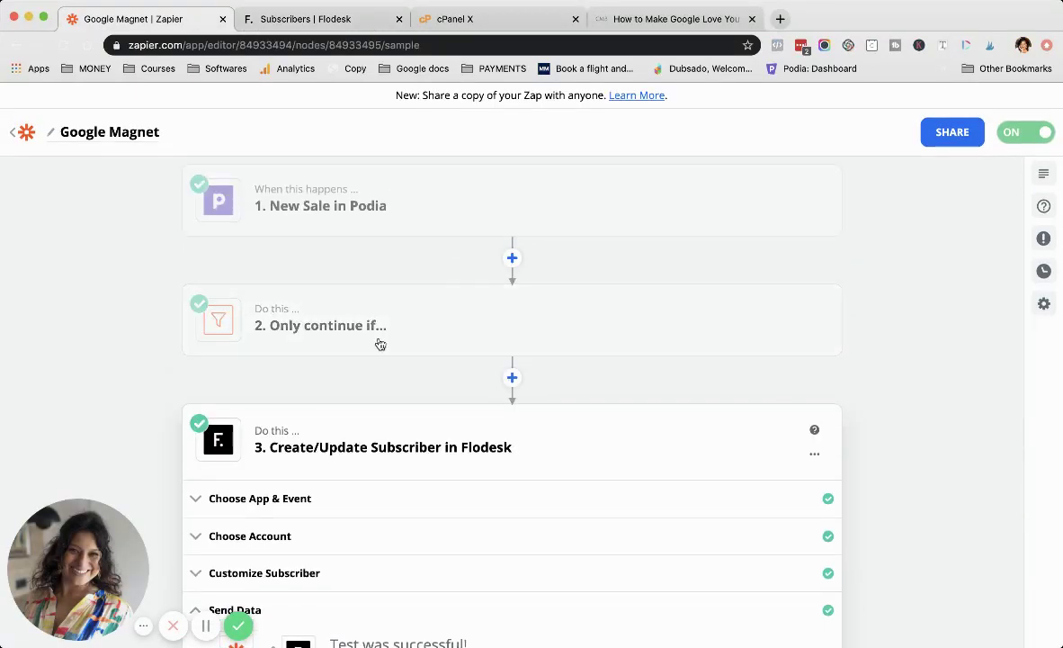
mouse_move(330, 321)
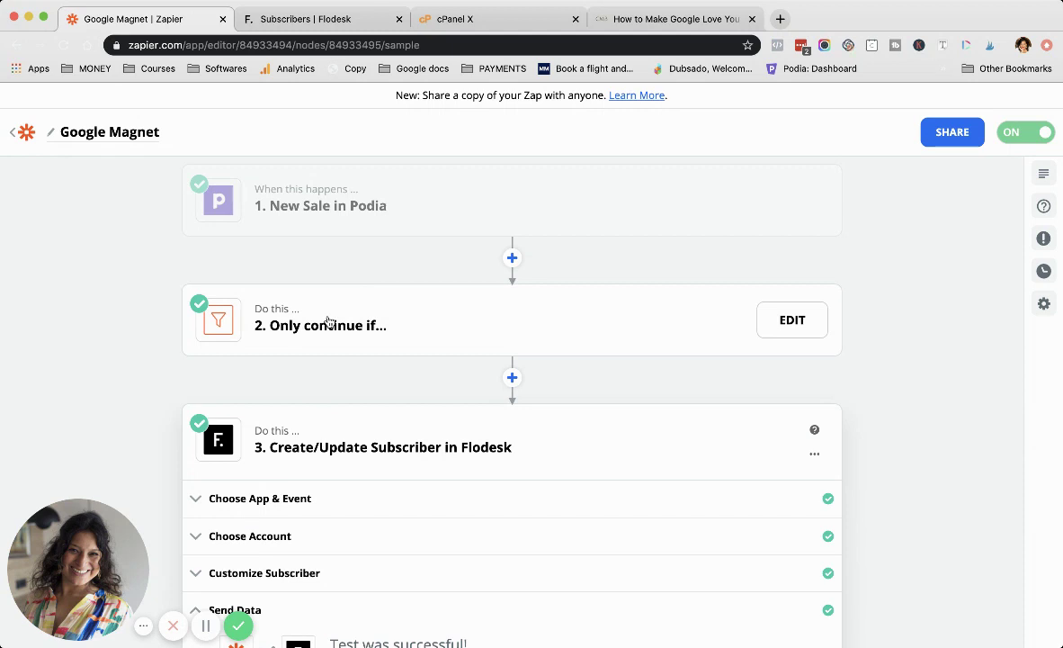